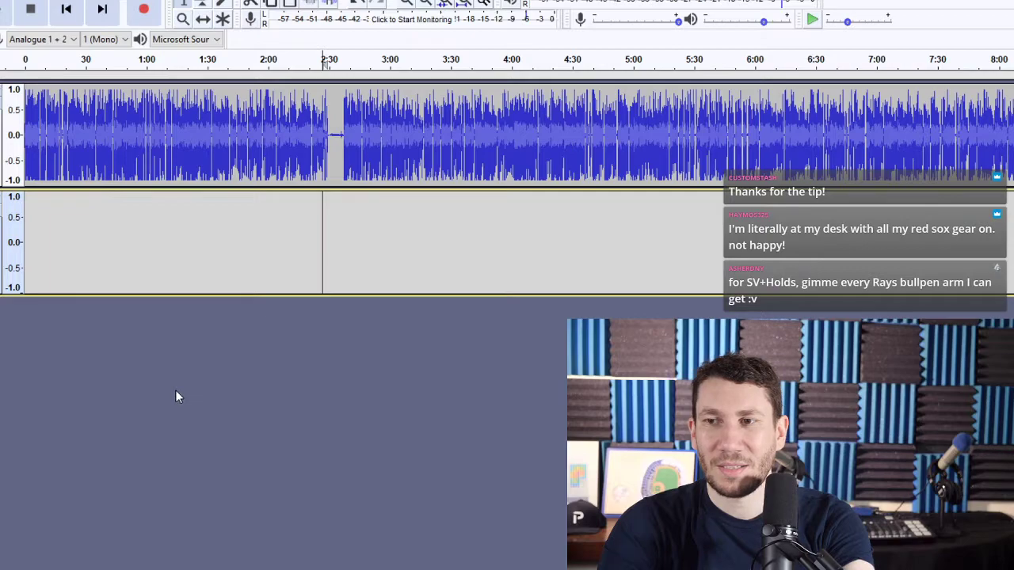
# - Remove the blank second track beneath the voice recording
pyautogui.click(190, 263)
pyautogui.scroll(1, 179, 276)
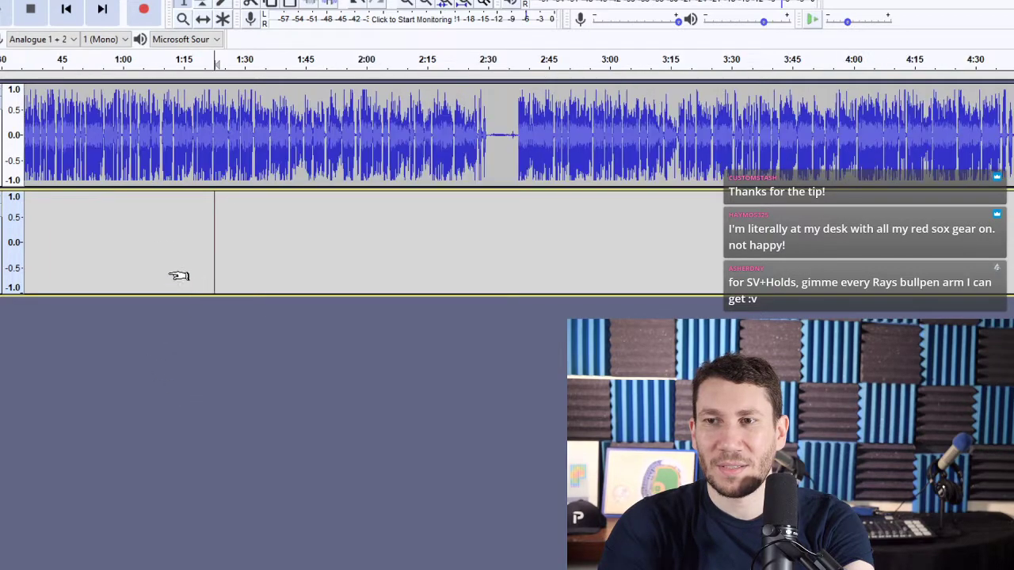
pyautogui.click(66, 8)
pyautogui.scroll(1, 34, 232)
pyautogui.hotkey('shift', 'c')
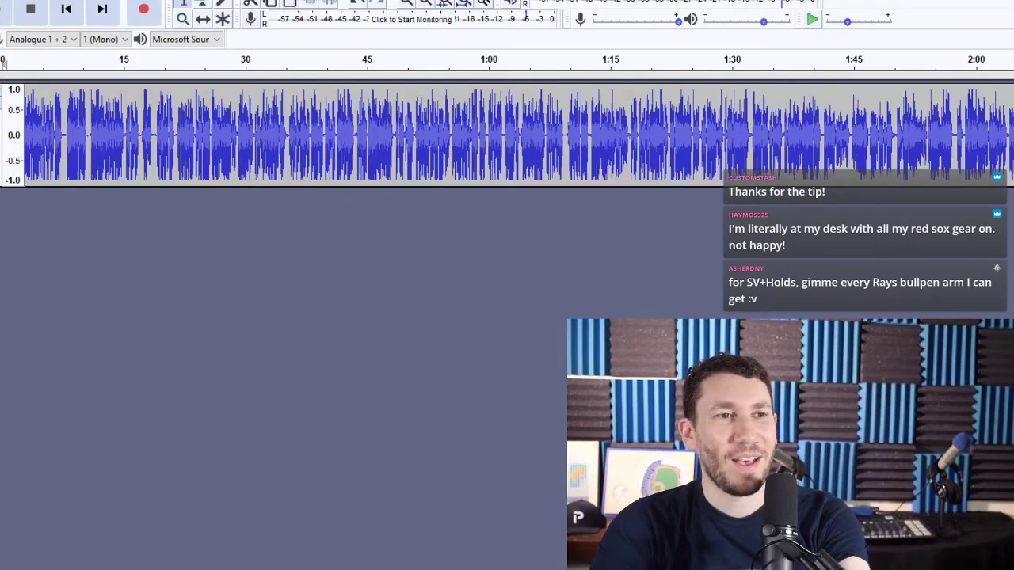
# - Undo the last three edits, including the volume boost on the voice recording
pyautogui.click(210, 283)
pyautogui.hotkey('ctrl', 'z')
pyautogui.hotkey('ctrl', 'z')
pyautogui.hotkey('ctrl', 'z')
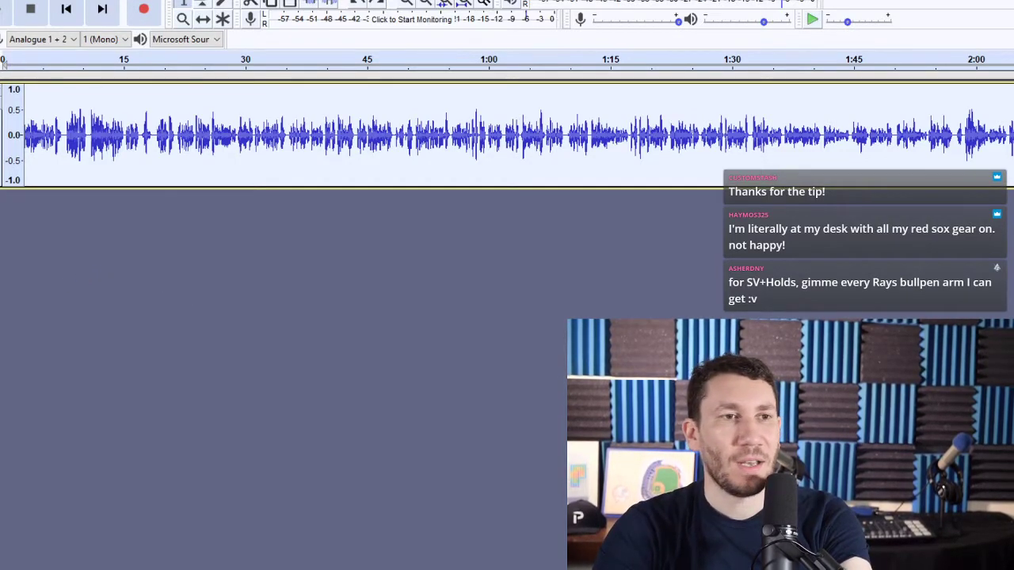
# - Try to import an audio file as a second track beneath the voice recording
pyautogui.moveTo(0, 396); pyautogui.dragTo(187, 428)
pyautogui.click(102, 9)
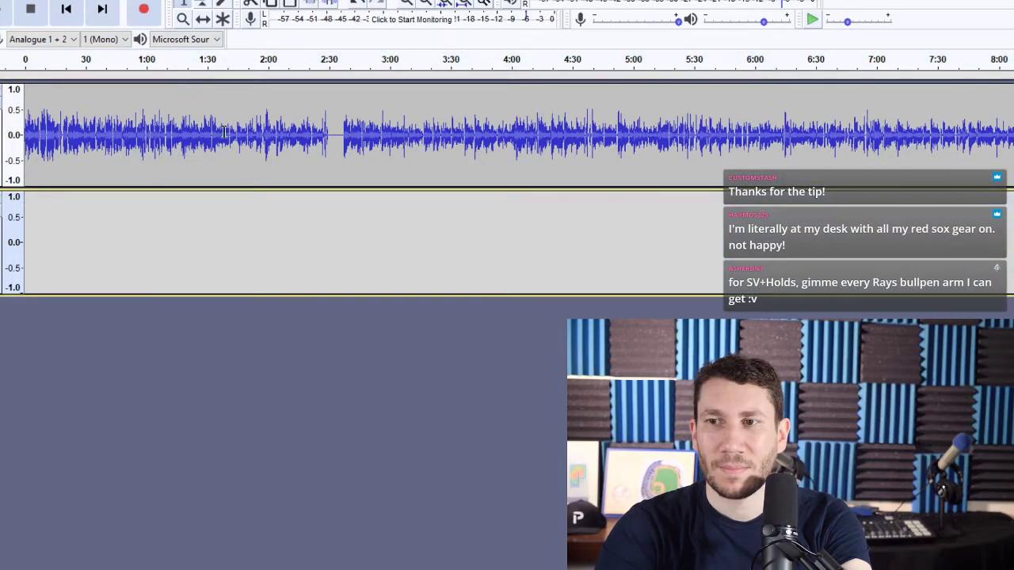
pyautogui.scroll(-2, 285, 229)
pyautogui.scroll(1, 261, 229)
pyautogui.click(66, 9)
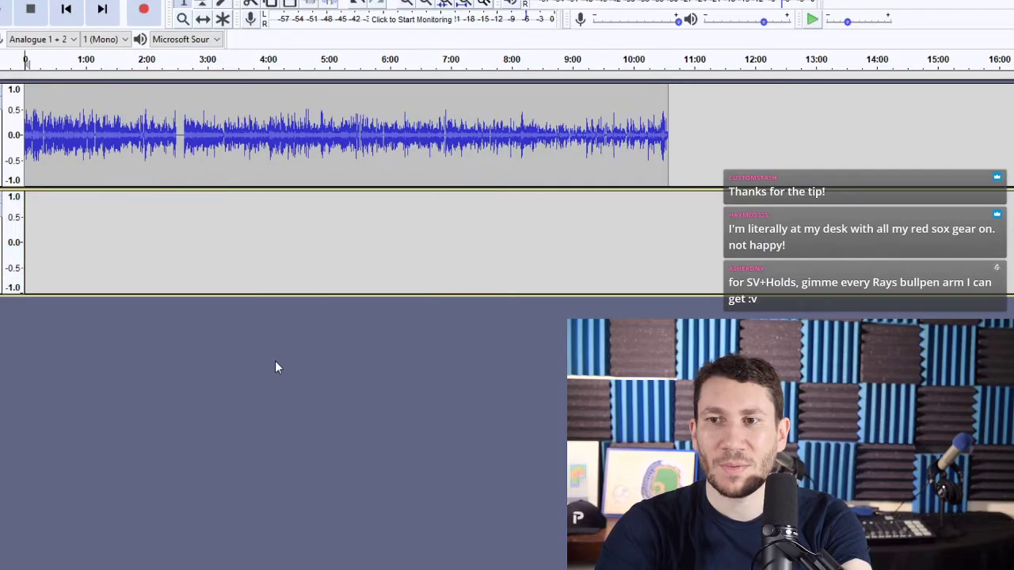
pyautogui.hotkey('ctrl', 'z')
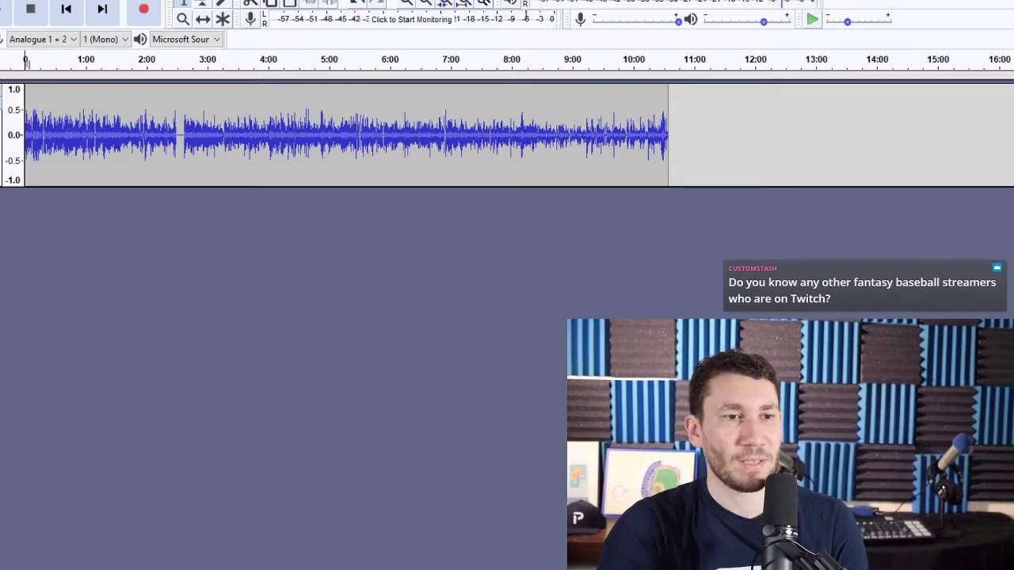
# - Import the stereo audio clip as a new track and locate the silent gap near 2:30 in the voice recording
pyautogui.moveTo(158, 396); pyautogui.dragTo(222, 356)
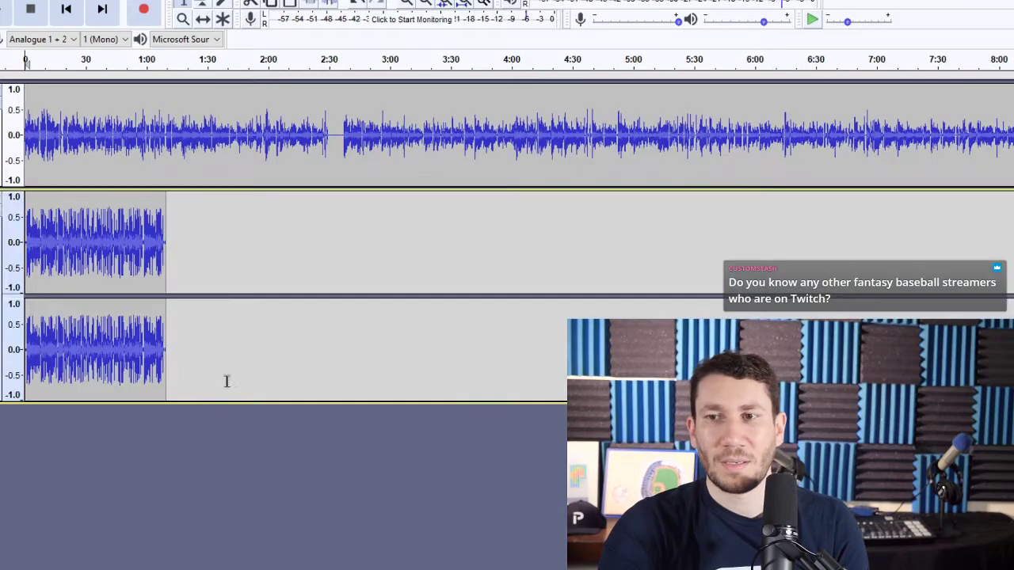
pyautogui.click(333, 202)
pyautogui.scroll(3, 333, 202)
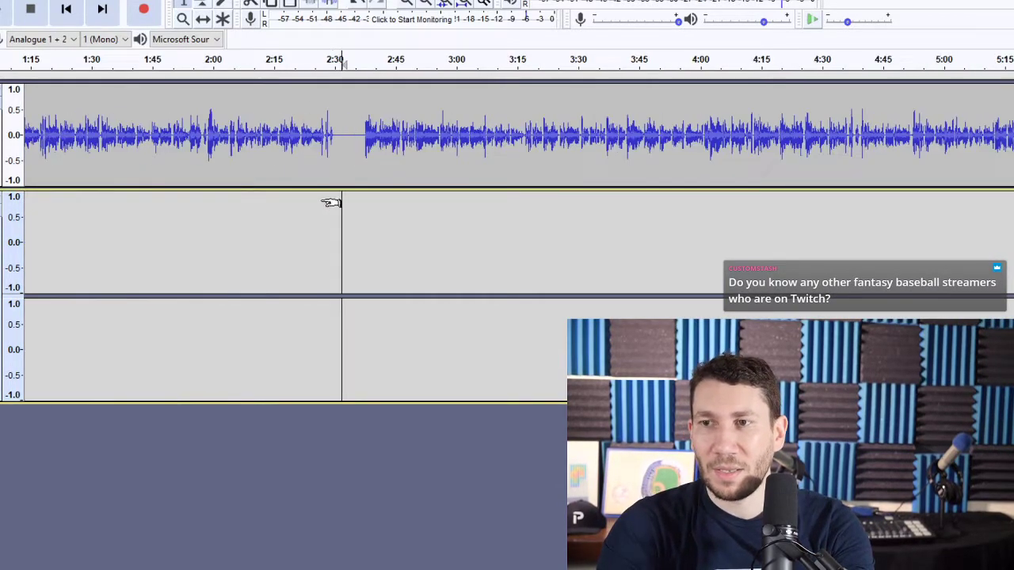
pyautogui.click(387, 151)
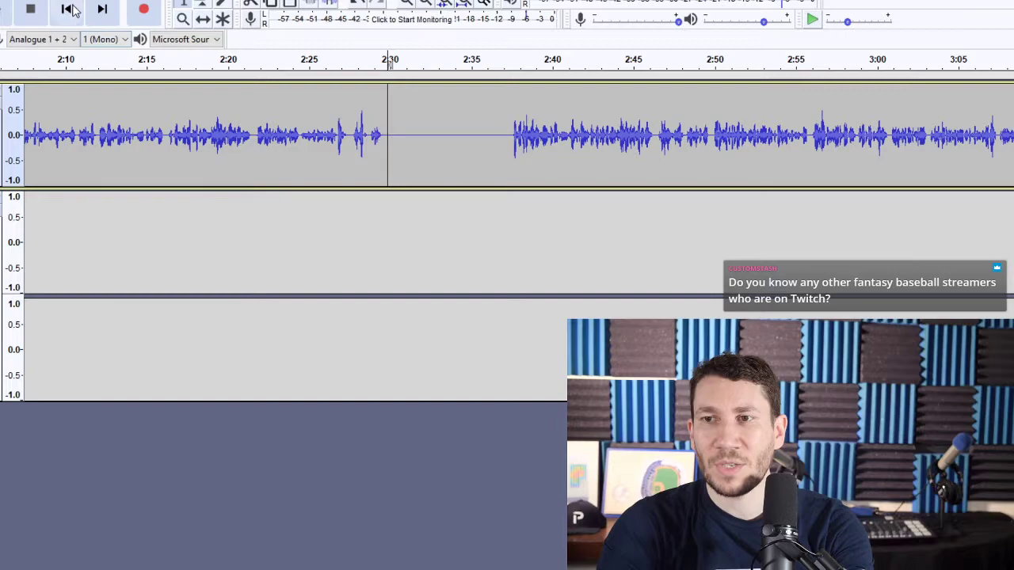
# - Return to the start of the timeline and mute the original voice recording so only the stereo clip plays
pyautogui.click(66, 8)
pyautogui.scroll(-1, 161, 200)
pyautogui.scroll(2, 37, 241)
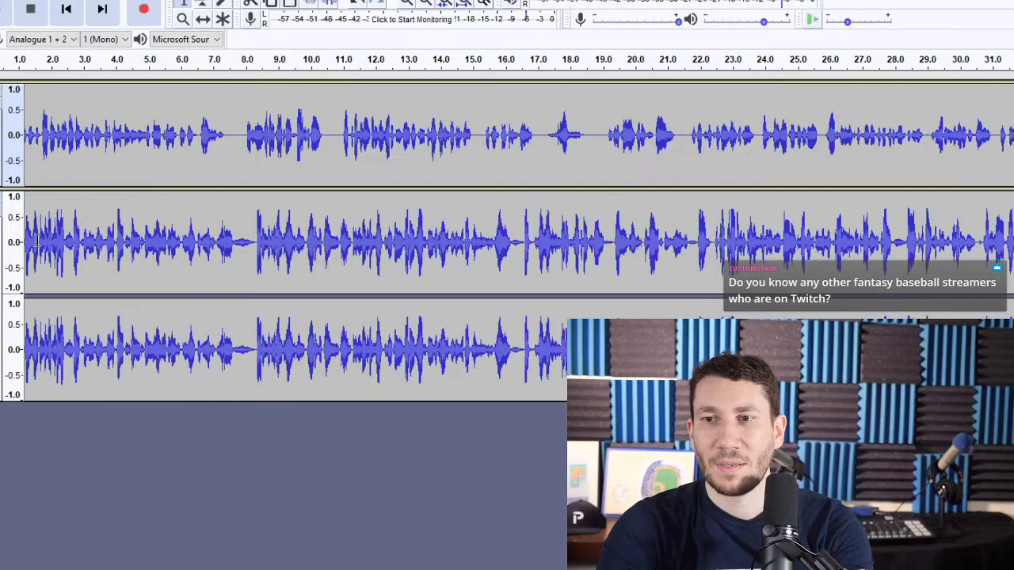
pyautogui.click(66, 8)
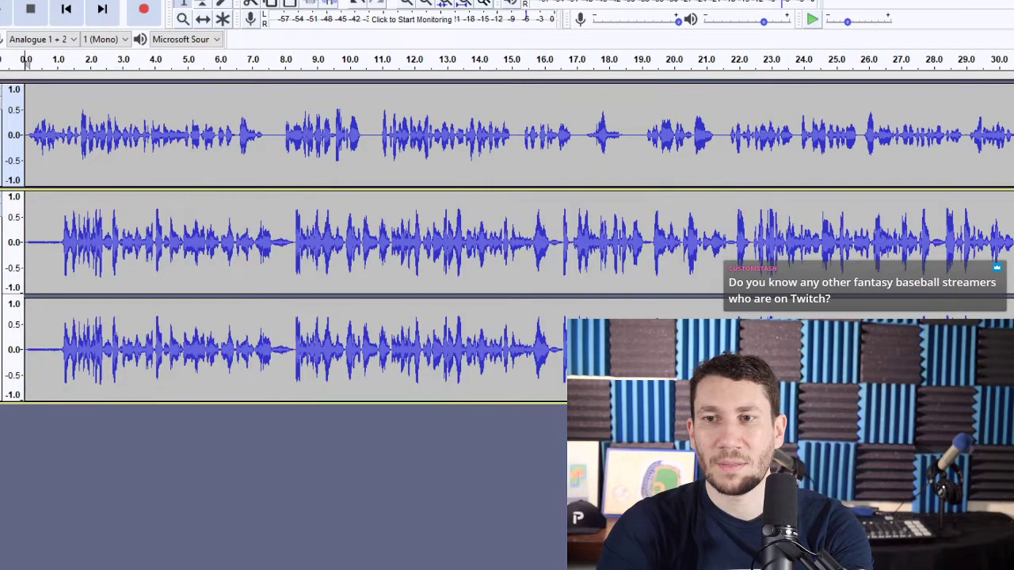
pyautogui.hotkey('shift', 'u')
# - Play the opening of the stereo clip and delete its first 1.1 seconds or so of silence before the speech
pyautogui.click(56, 252)
pyautogui.press('space')
pyautogui.scroll(2, 49, 251)
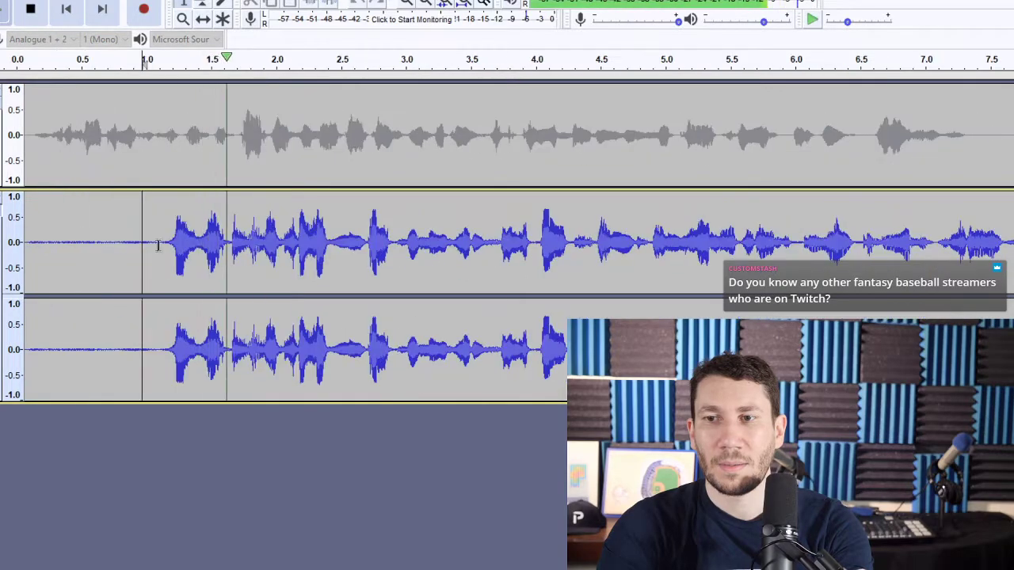
pyautogui.press('space')
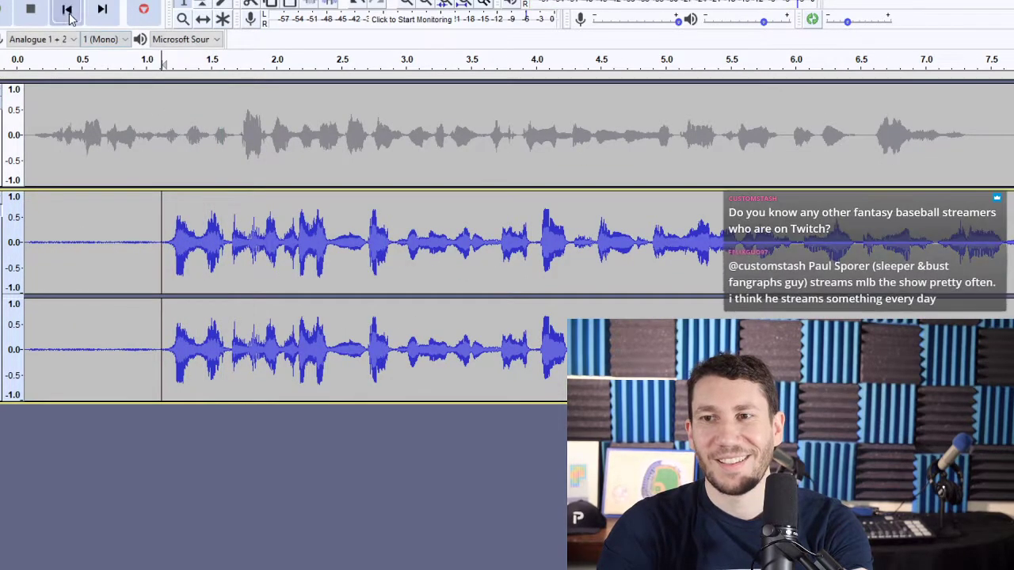
pyautogui.keyDown('shift'); pyautogui.click(67, 10); pyautogui.keyUp('shift')
pyautogui.press('Delete')
# - Play the end of the stereo clip and delete everything after about 1:06.9
pyautogui.scroll(-4, 616, 290)
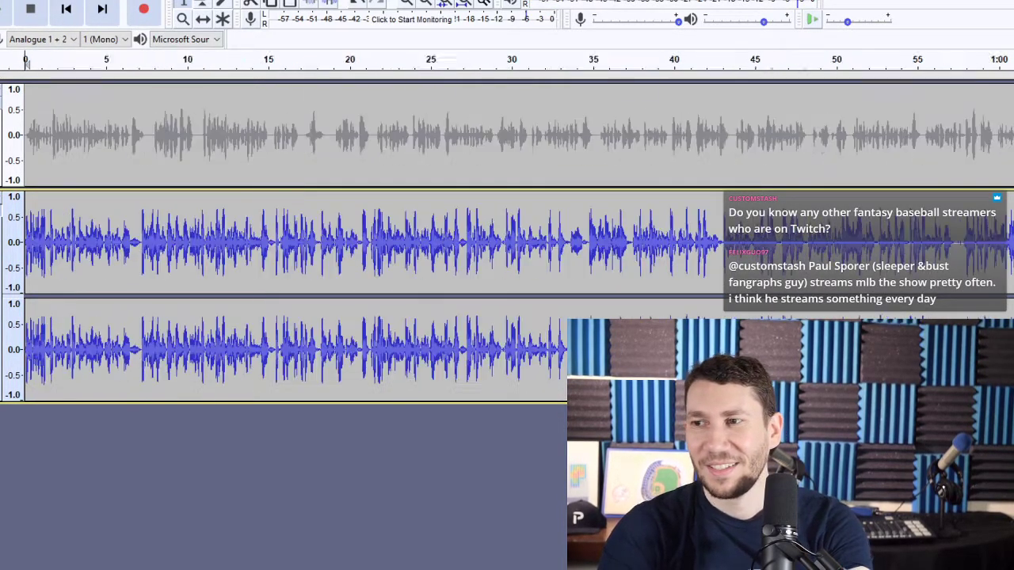
pyautogui.scroll(2, 585, 277)
pyautogui.click(468, 250)
pyautogui.press('space')
pyautogui.press('space')
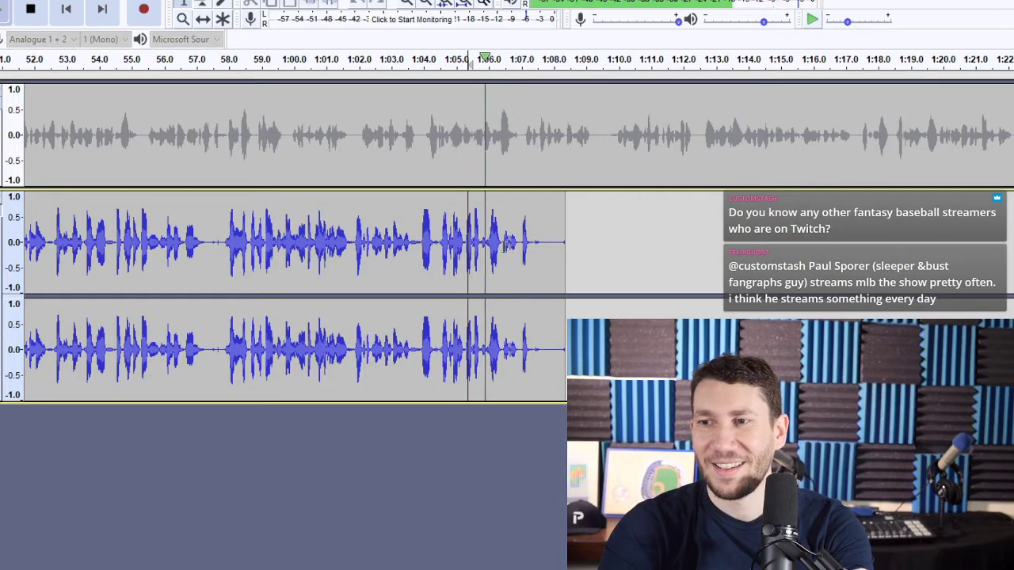
pyautogui.scroll(2, 515, 250)
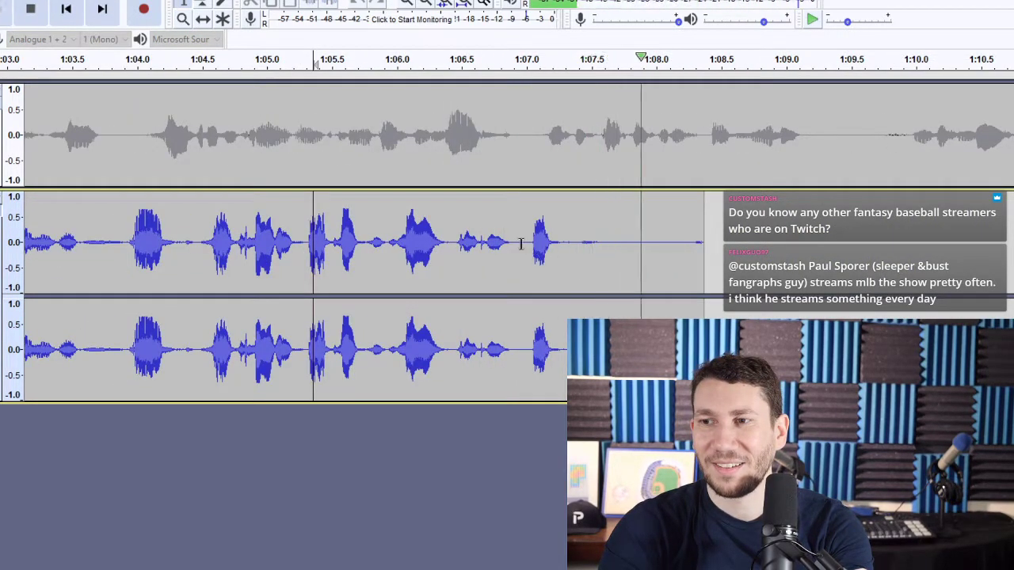
pyautogui.press('space')
pyautogui.moveTo(520, 241); pyautogui.dragTo(752, 237)
pyautogui.press('Delete')
# - Delete the last quiet sounds of the stereo clip after about 1:06.4 and play the new ending
pyautogui.click(369, 242)
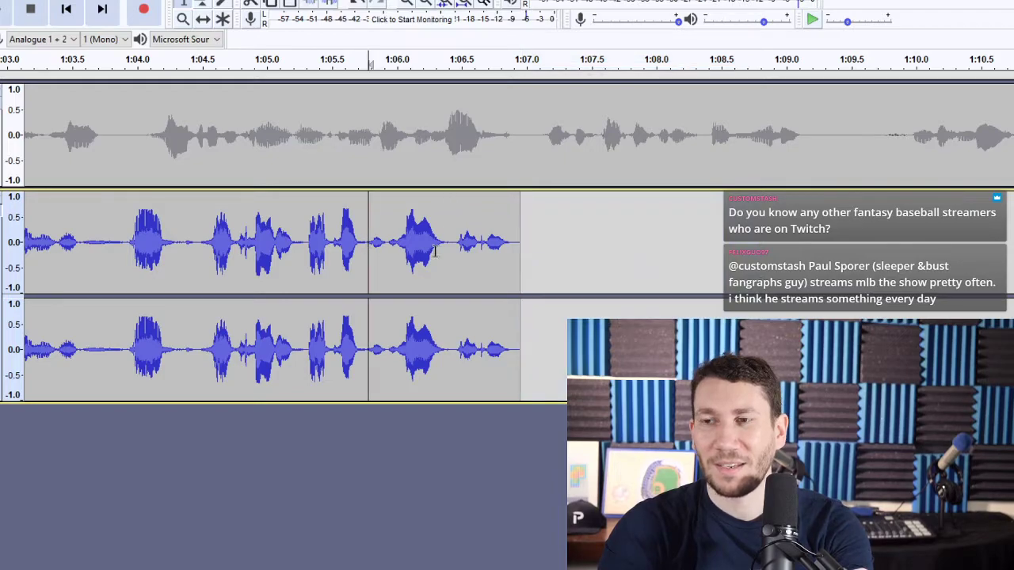
pyautogui.press('space')
pyautogui.moveTo(449, 243); pyautogui.dragTo(550, 258)
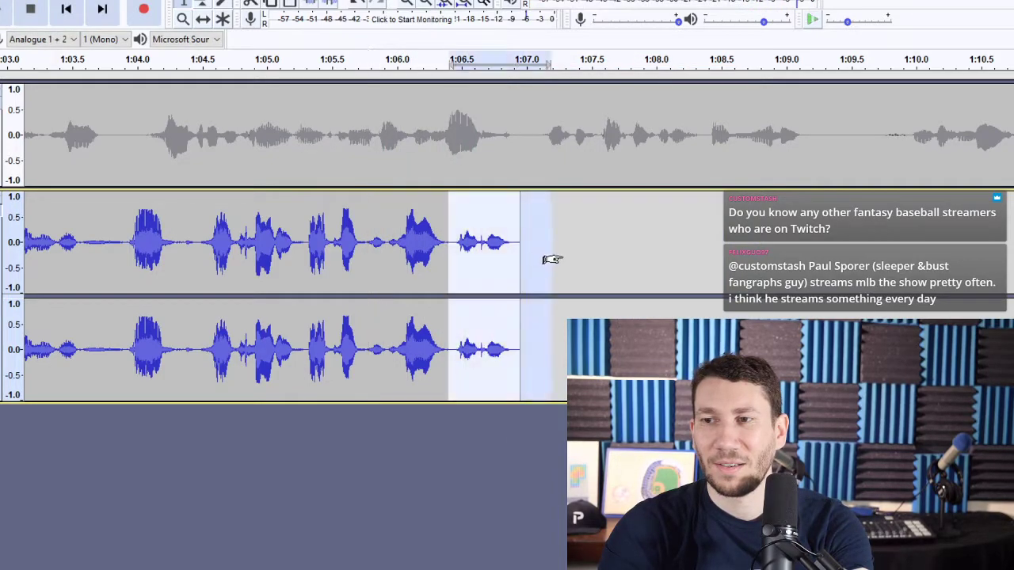
pyautogui.press('Delete')
pyautogui.click(319, 257)
pyautogui.press('space')
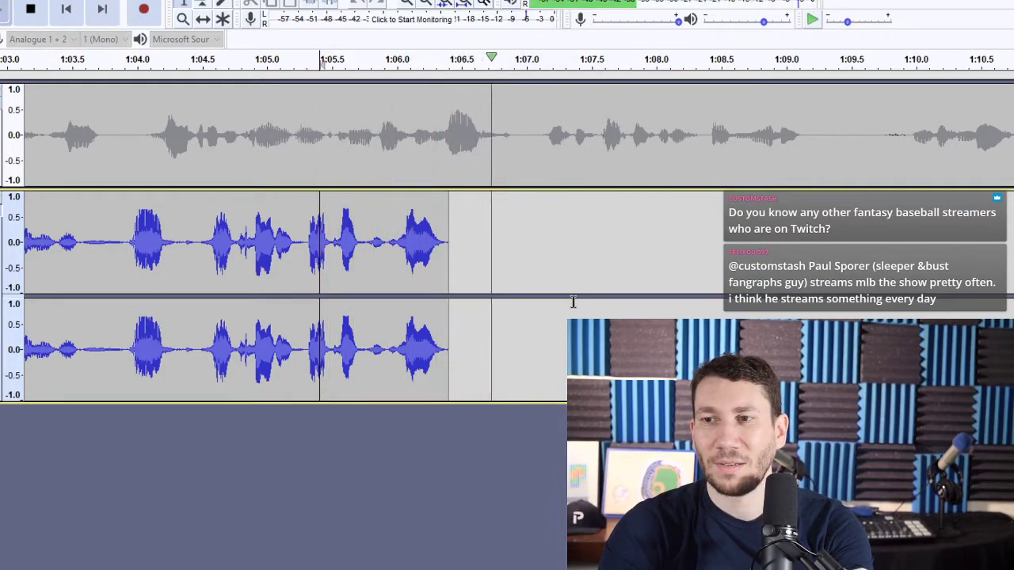
# - Move the trimmed stereo clip along the timeline to start at about 2:28.5, near the voice recording's gap
pyautogui.scroll(-5, 261, 256)
pyautogui.scroll(-1, 241, 267)
pyautogui.click(203, 19)
pyautogui.moveTo(123, 233); pyautogui.dragTo(416, 236)
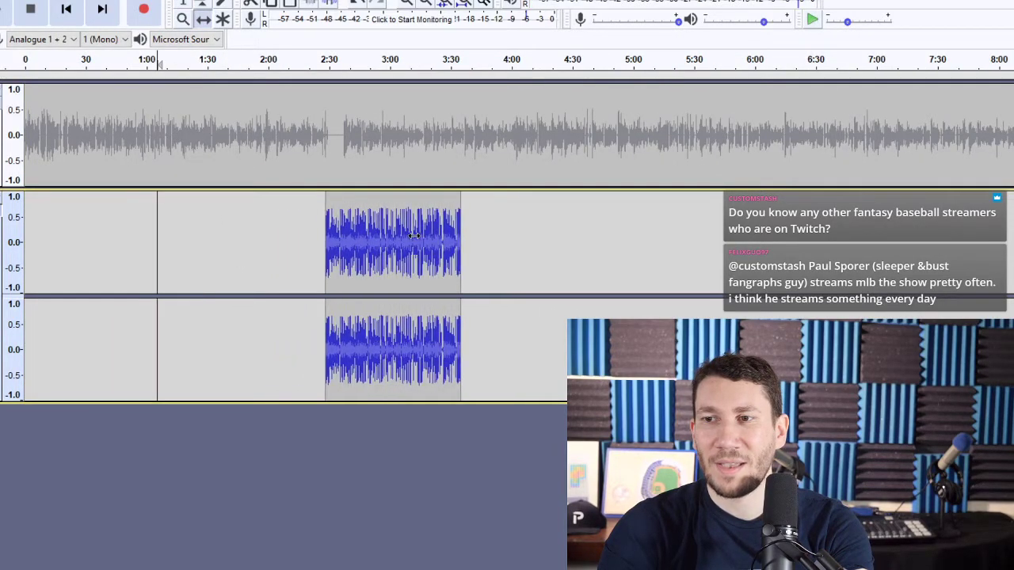
# - Unmute the voice recording and play the transition into the stereo clip from about 2:25.6
pyautogui.scroll(2, 232, 131)
pyautogui.scroll(1, 448, 161)
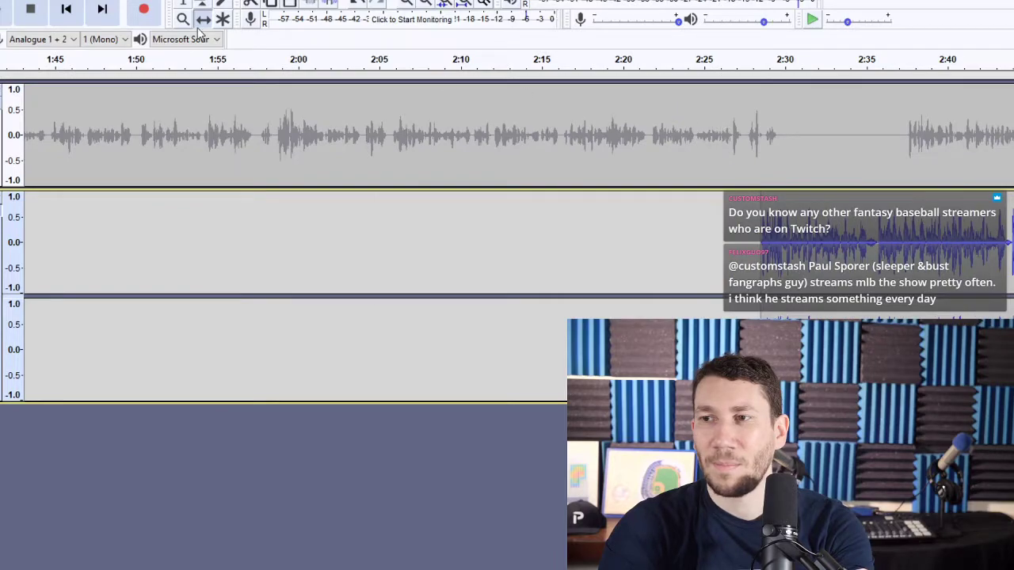
pyautogui.click(183, 3)
pyautogui.click(1, 103)
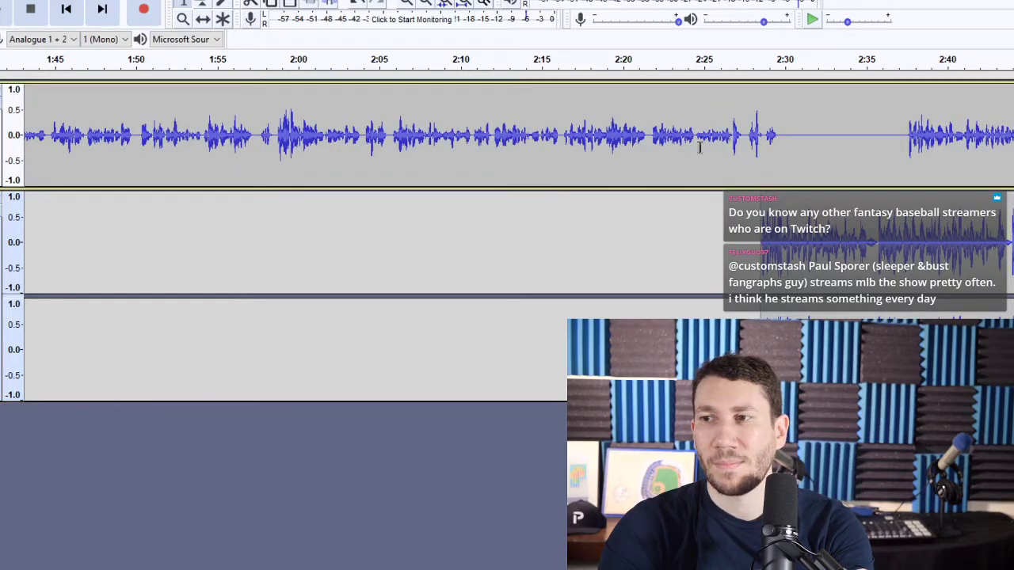
pyautogui.click(715, 141)
pyautogui.press('space')
pyautogui.scroll(2, 792, 130)
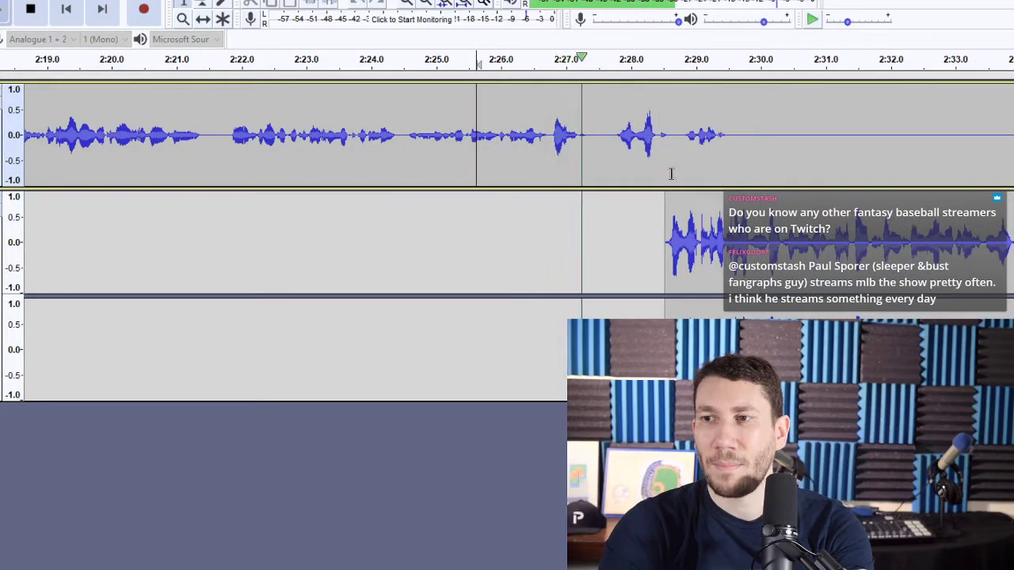
pyautogui.press('space')
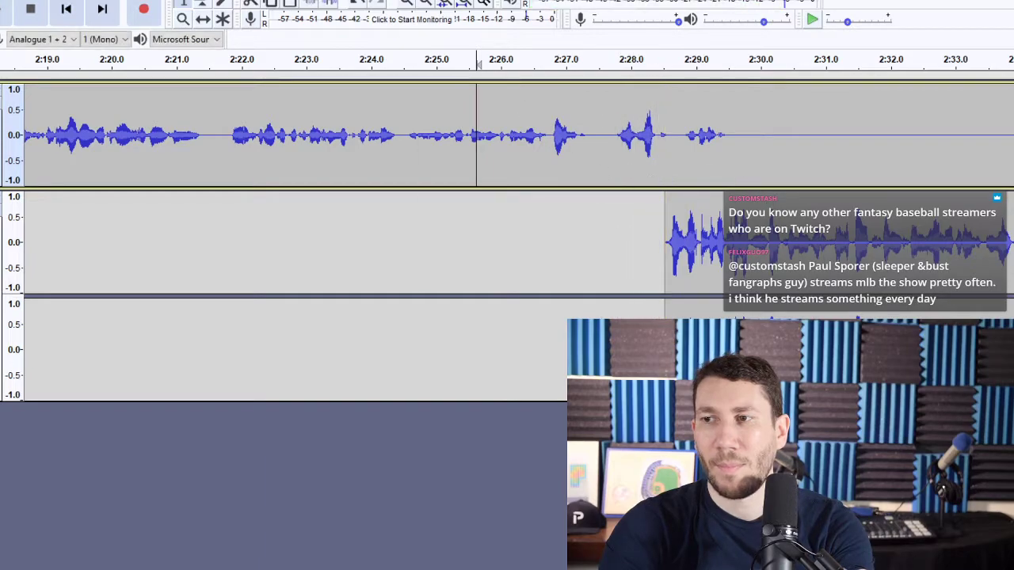
# - Shift the stereo clip later to start at about 2:30, playing the transition to check its timing
pyautogui.click(202, 17)
pyautogui.moveTo(726, 234); pyautogui.dragTo(777, 233)
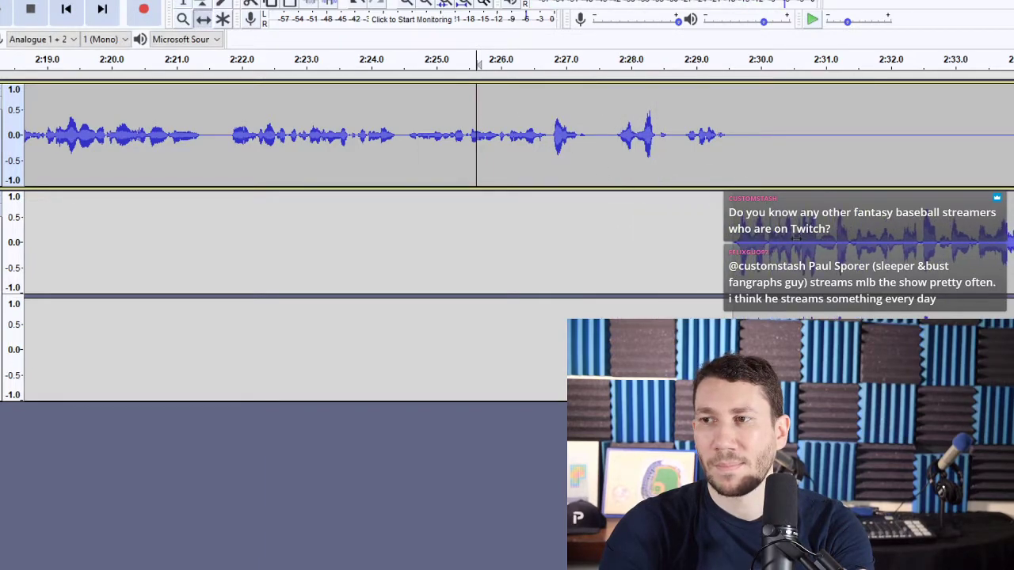
pyautogui.press('space')
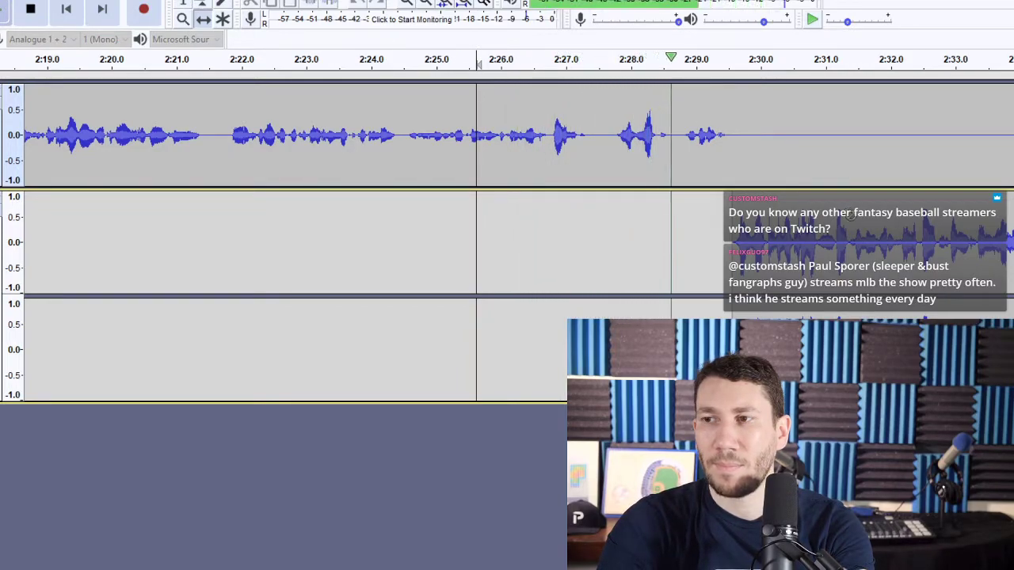
pyautogui.press('space')
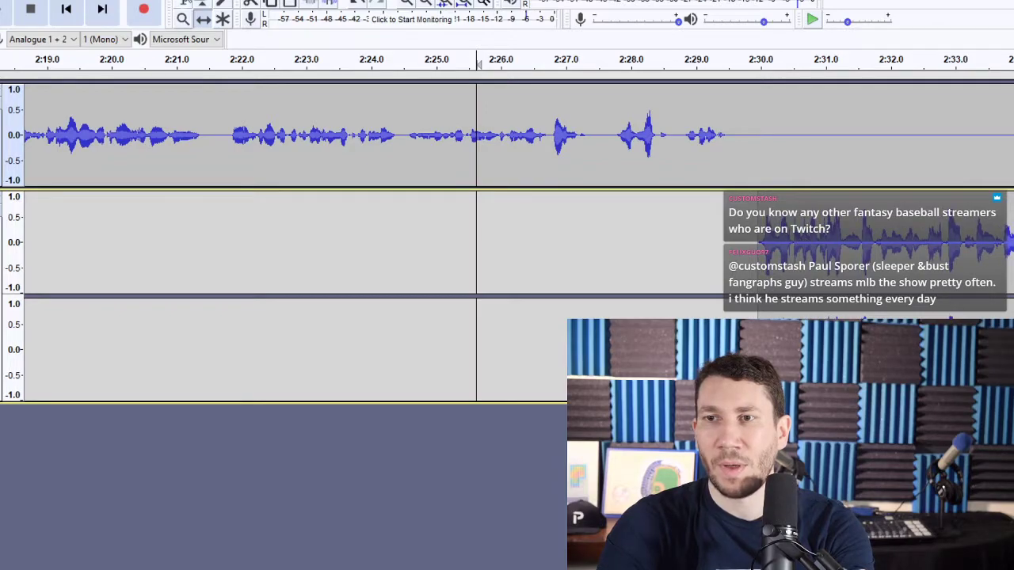
# - Delete the silent gap in the voice recording from about 2:30 onward and nudge the recording slightly later
pyautogui.moveTo(762, 135); pyautogui.dragTo(832, 146)
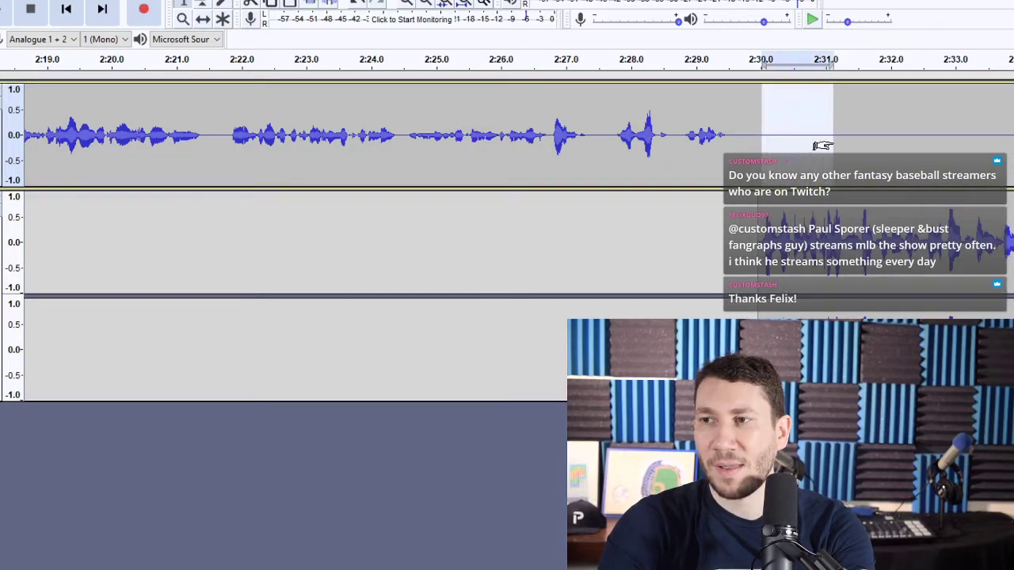
pyautogui.moveTo(754, 135); pyautogui.dragTo(1013, 137)
pyautogui.click(737, 199)
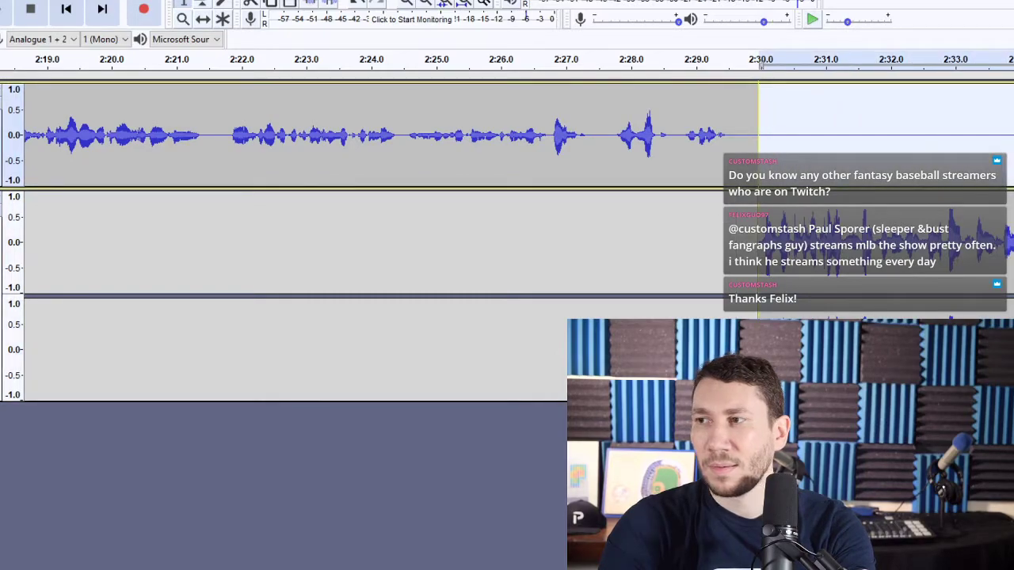
pyautogui.press('Delete')
pyautogui.click(206, 19)
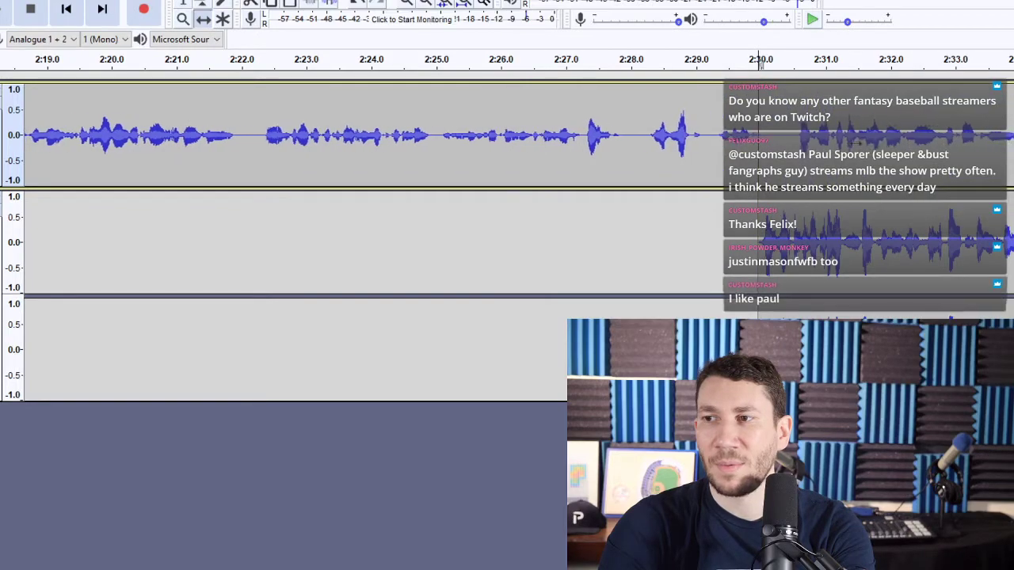
pyautogui.moveTo(838, 143); pyautogui.dragTo(833, 143)
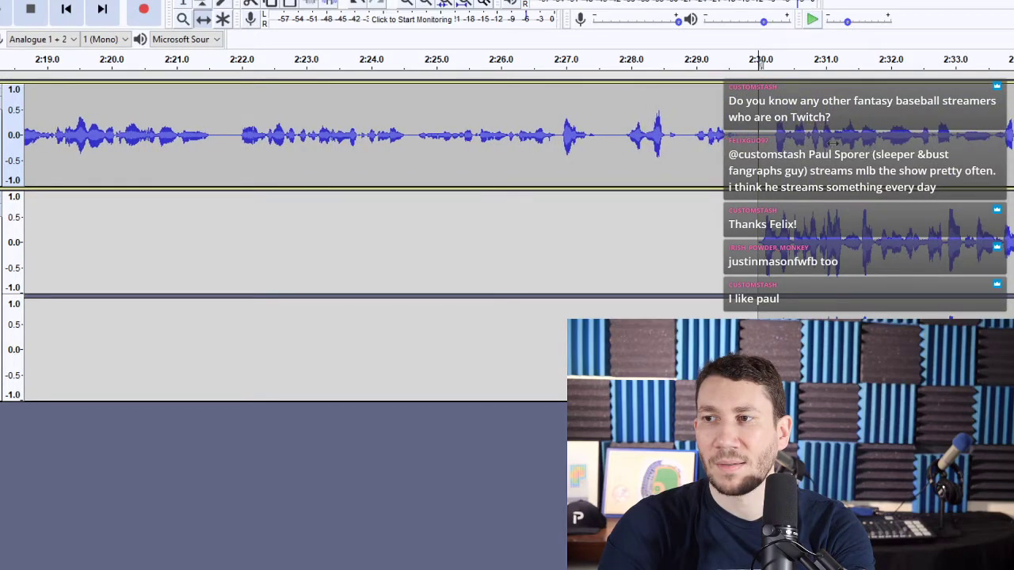
# - Remove the voice recording's audio from 2:30 to its end
pyautogui.keyDown('ctrl'); pyautogui.scroll(-2, 565, 263); pyautogui.keyUp('ctrl')
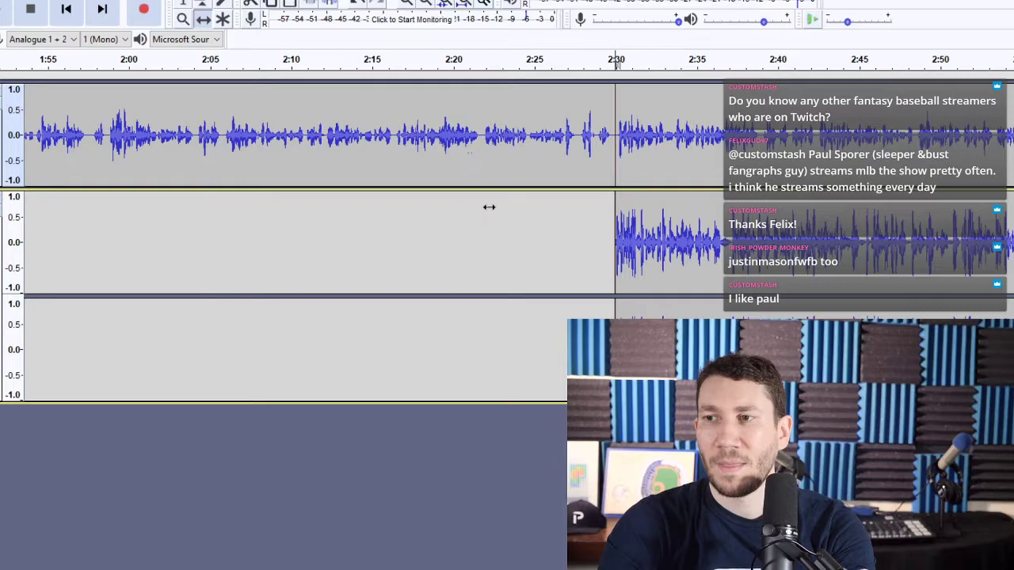
pyautogui.keyDown('ctrl'); pyautogui.scroll(-1, 489, 206); pyautogui.keyUp('ctrl')
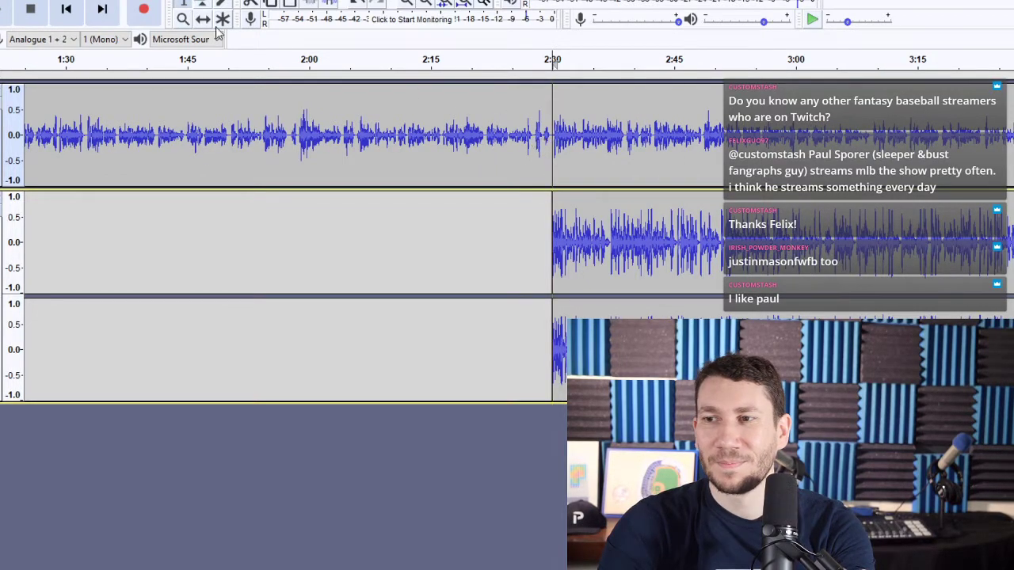
pyautogui.keyDown('shift'); pyautogui.click(102, 9); pyautogui.keyUp('shift')
pyautogui.press('Delete')
# - Undo the removal of the voice recording's part before 2:30
pyautogui.click(68, 11)
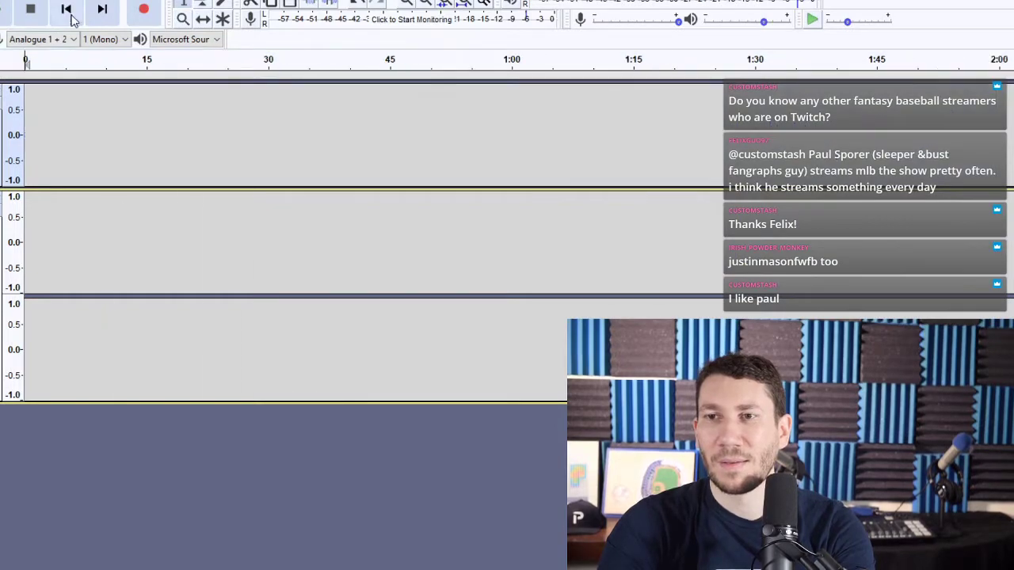
pyautogui.hotkey('ctrl', 'z')
pyautogui.scroll(-1, 951, 187)
pyautogui.scroll(1, 926, 180)
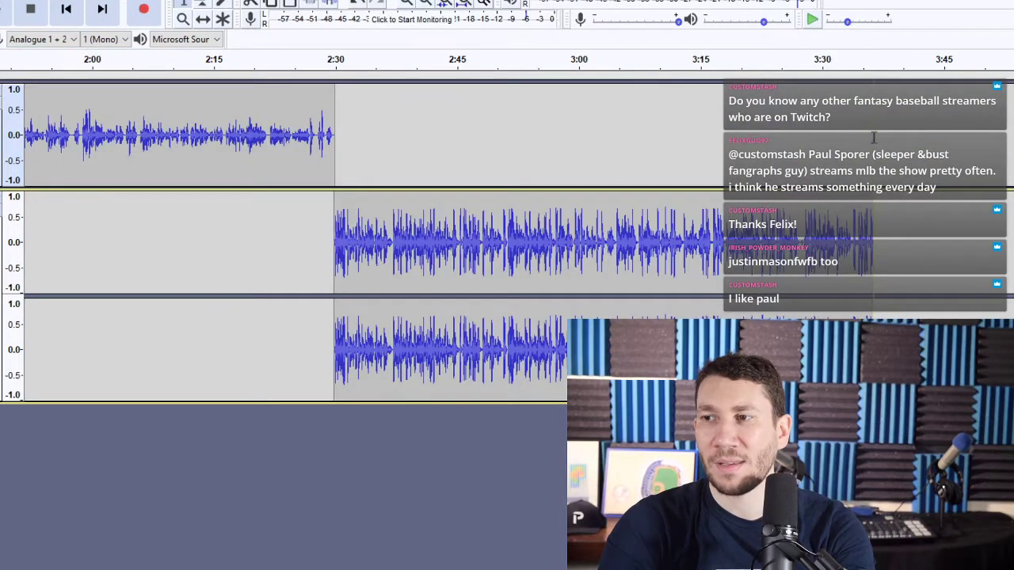
# - Play the voice recording's transition into the stereo clip, starting from about 2:25 and again from about 2:28
pyautogui.click(295, 135)
pyautogui.press('space')
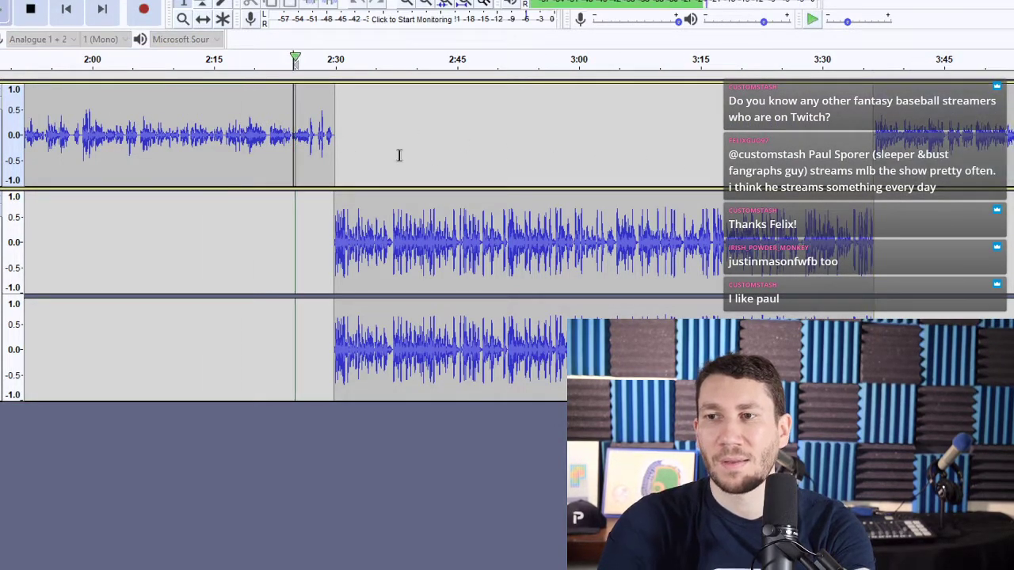
pyautogui.click(316, 134)
pyautogui.press('space')
pyautogui.press('space')
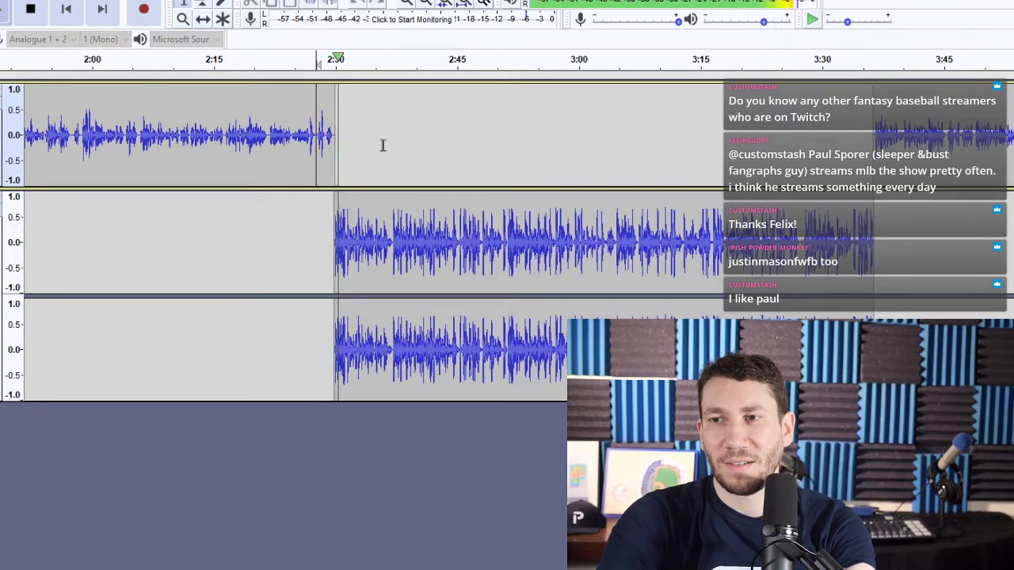
# - Play the stereo clip's ending at about 3:36 to check how the voice recording resumes
pyautogui.click(871, 211)
pyautogui.press('space')
pyautogui.press('space')
pyautogui.scroll(1, 882, 211)
pyautogui.scroll(1, 882, 211)
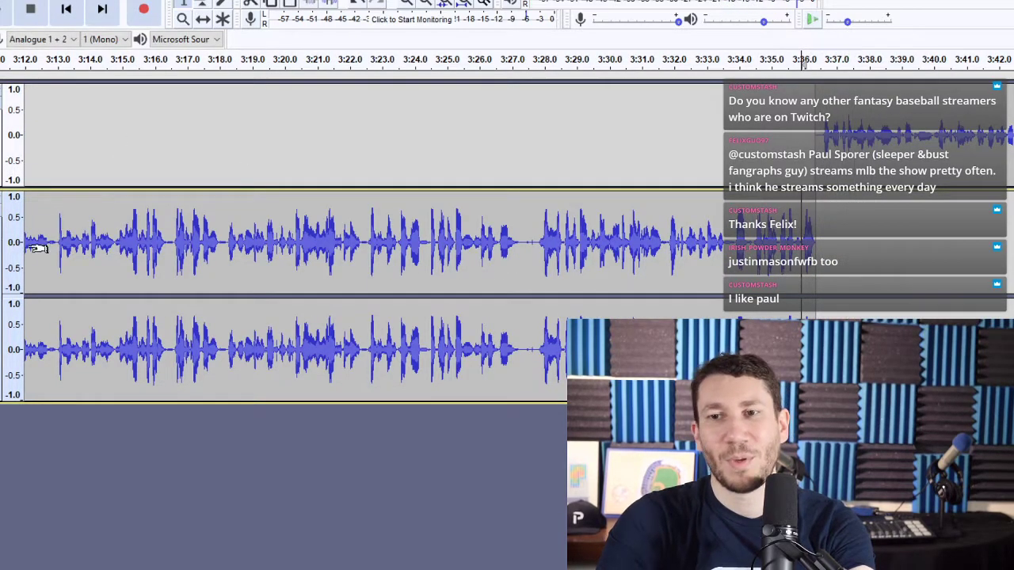
# - Apply the saved processing chain to the full length of all tracks
pyautogui.hotkey('ctrl', 'a')
pyautogui.click(5, 3)
pyautogui.moveTo(47, 138)
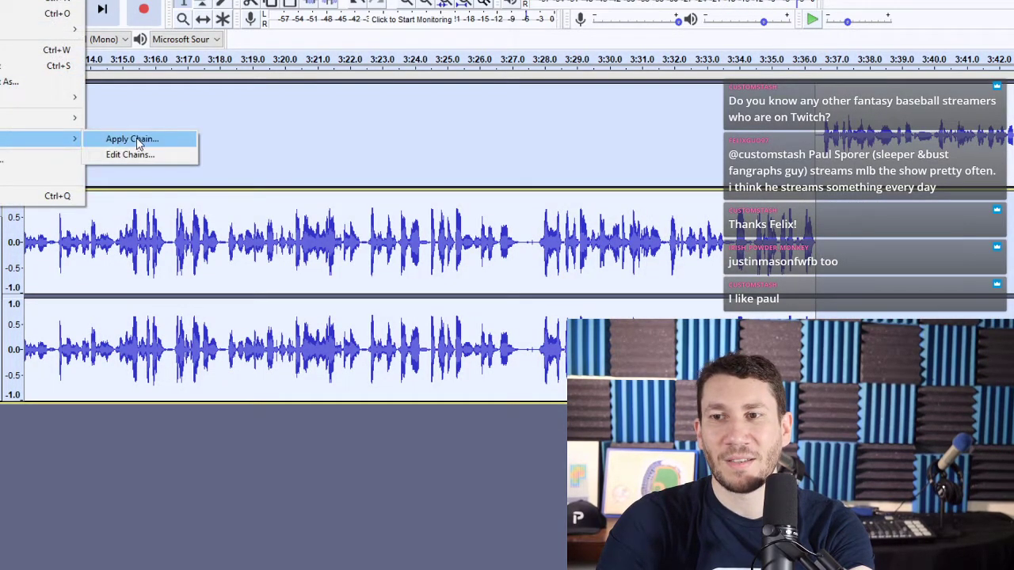
pyautogui.click(134, 140)
pyautogui.click(547, 395)
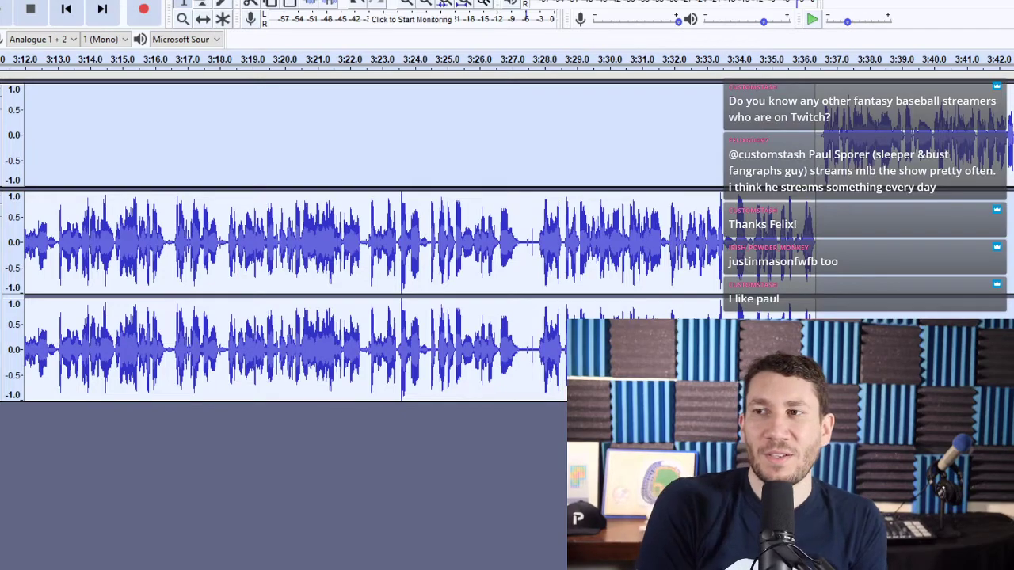
pyautogui.hotkey('ctrl', 'l')
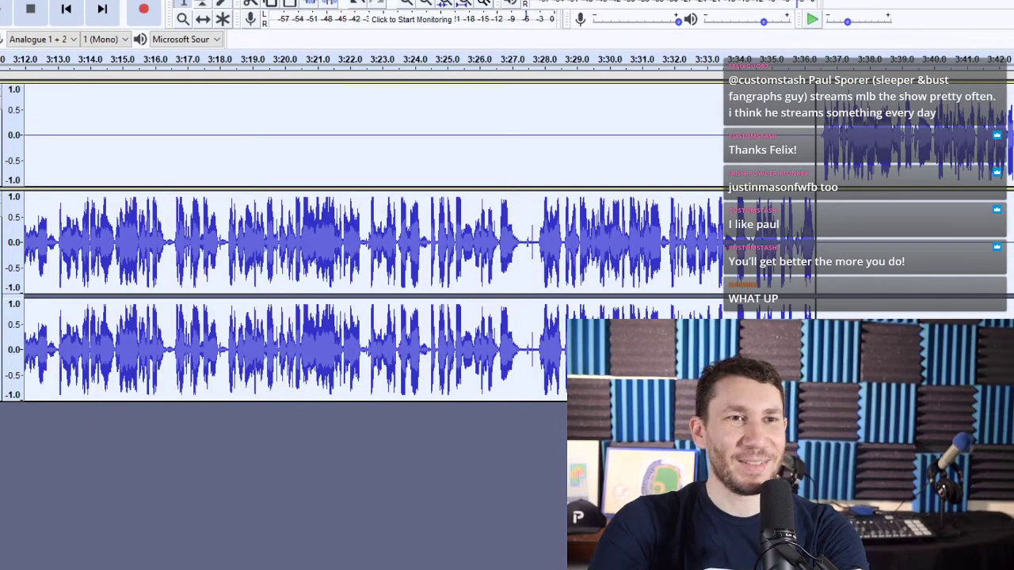
# - Switch to the browser, open the article "Is Jacob deGrom Actually Good?", read its body text, and return to Audacity
pyautogui.click(89, 408)
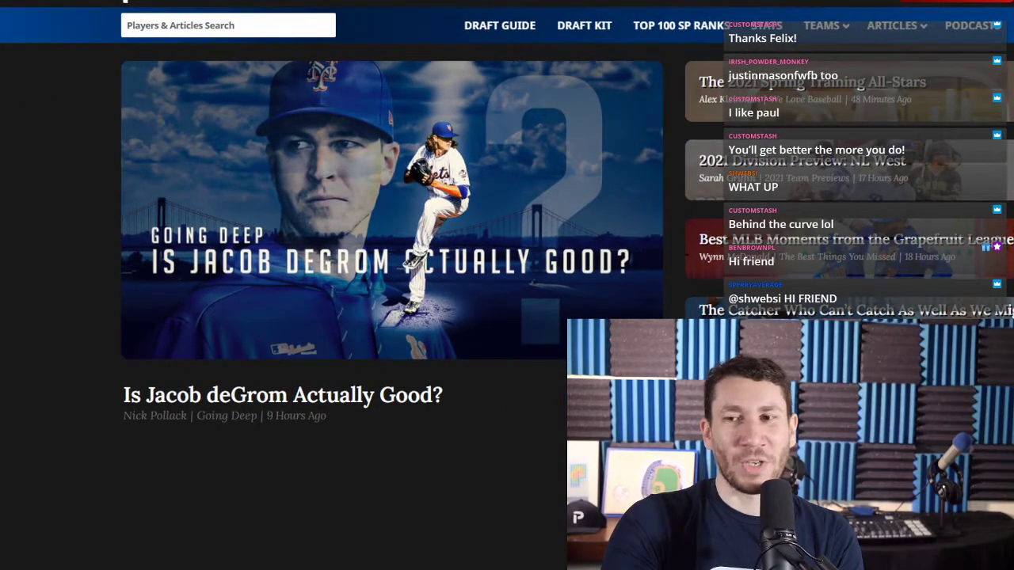
pyautogui.click(462, 320)
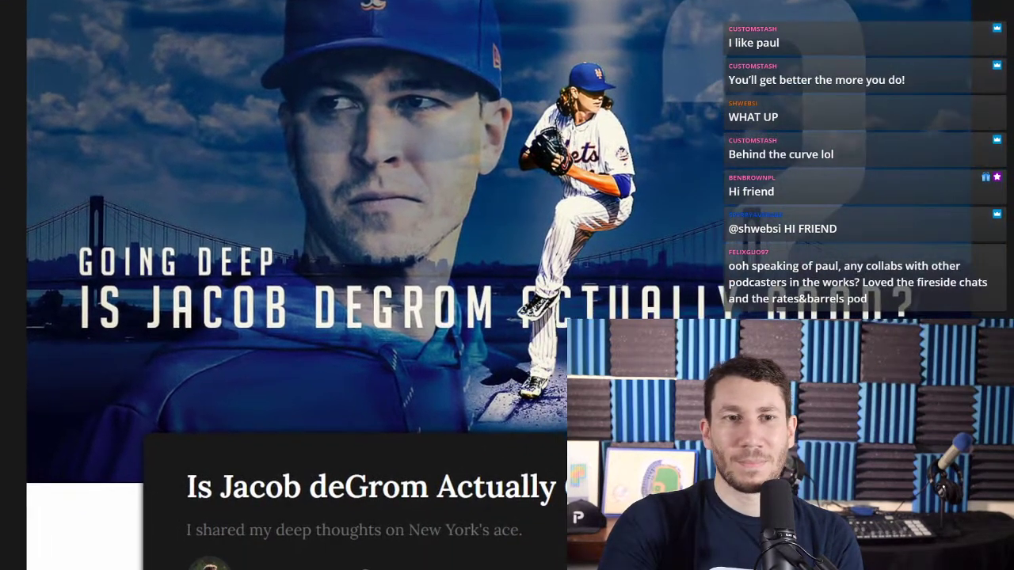
pyautogui.scroll(-6, 390, 241)
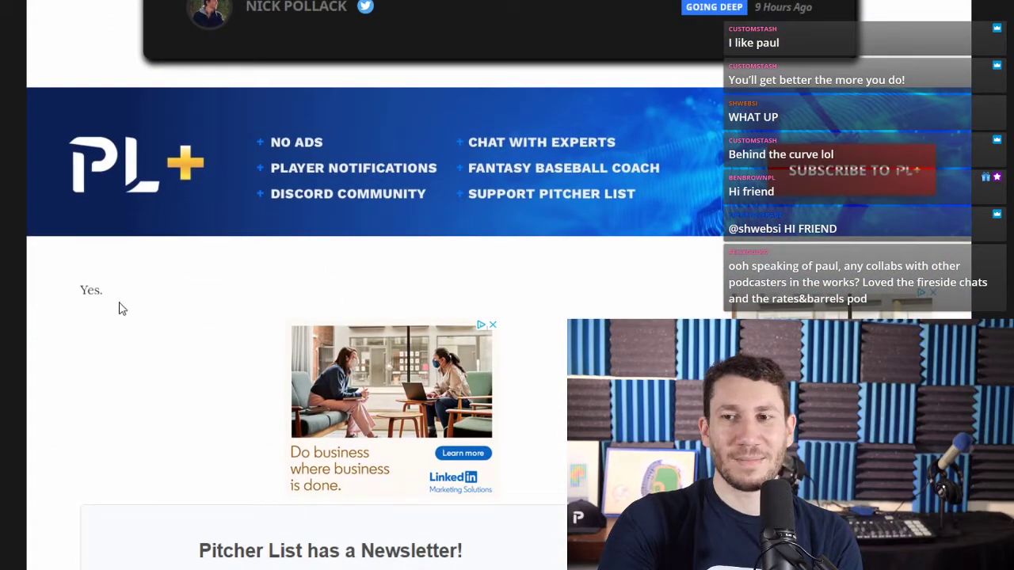
pyautogui.moveTo(111, 294); pyautogui.dragTo(70, 293)
pyautogui.click(196, 320)
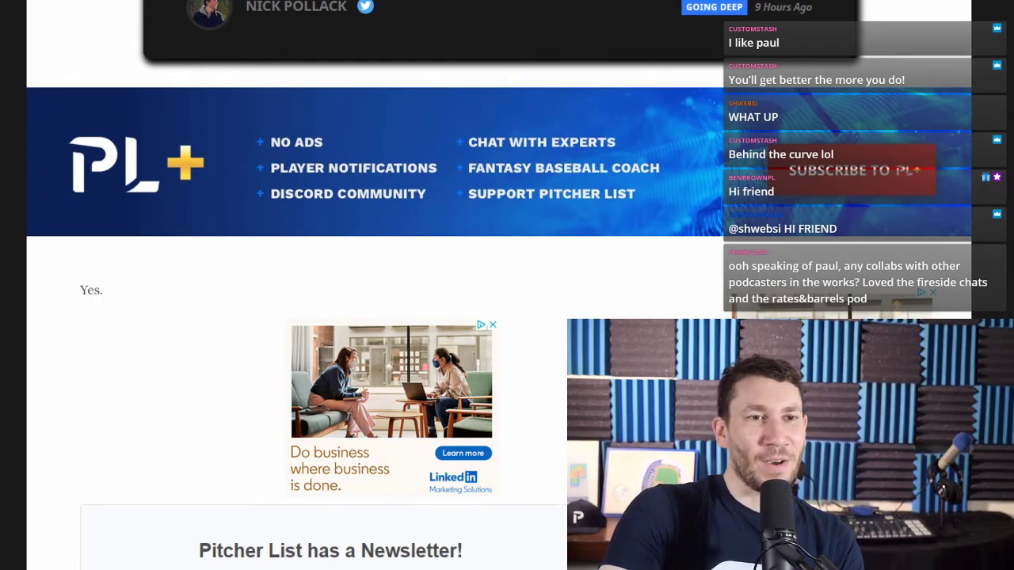
pyautogui.hotkey('alt', 'Tab')
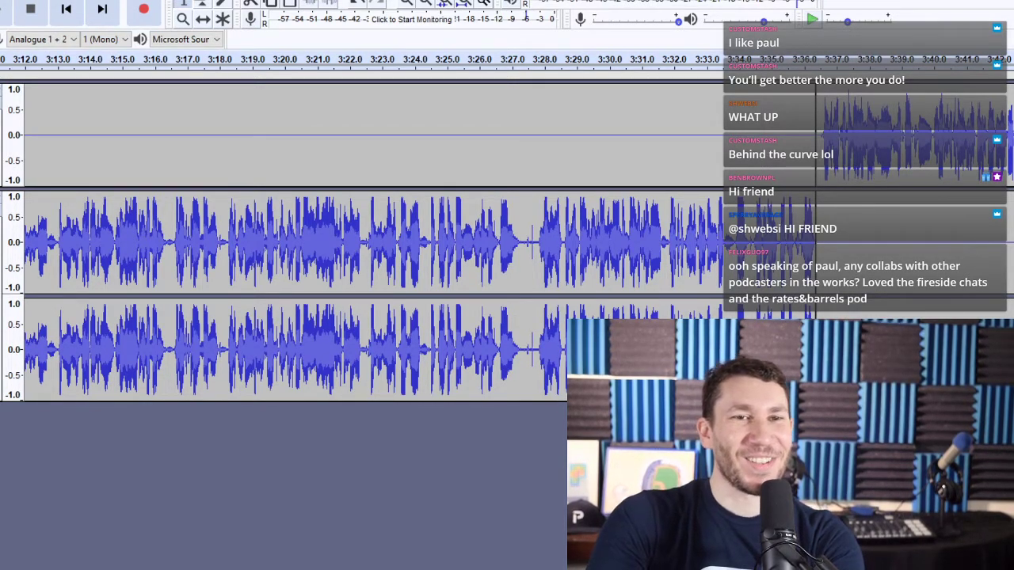
# - Put the intro music above the voice recording, and shift the voice and stereo clip tracks together to start at about 16.5 seconds
pyautogui.moveTo(0, 468); pyautogui.dragTo(37, 486)
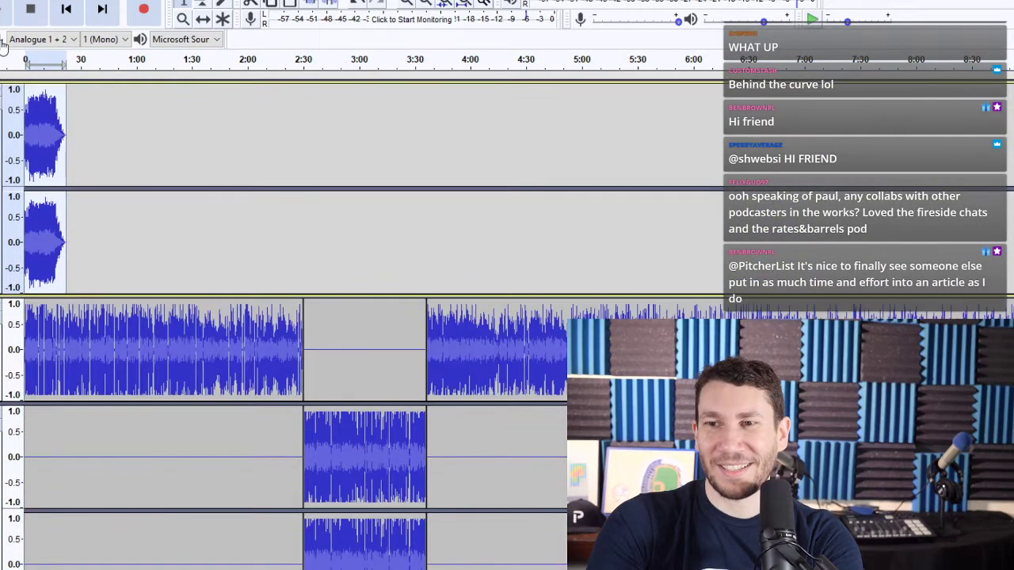
pyautogui.click(4, 349)
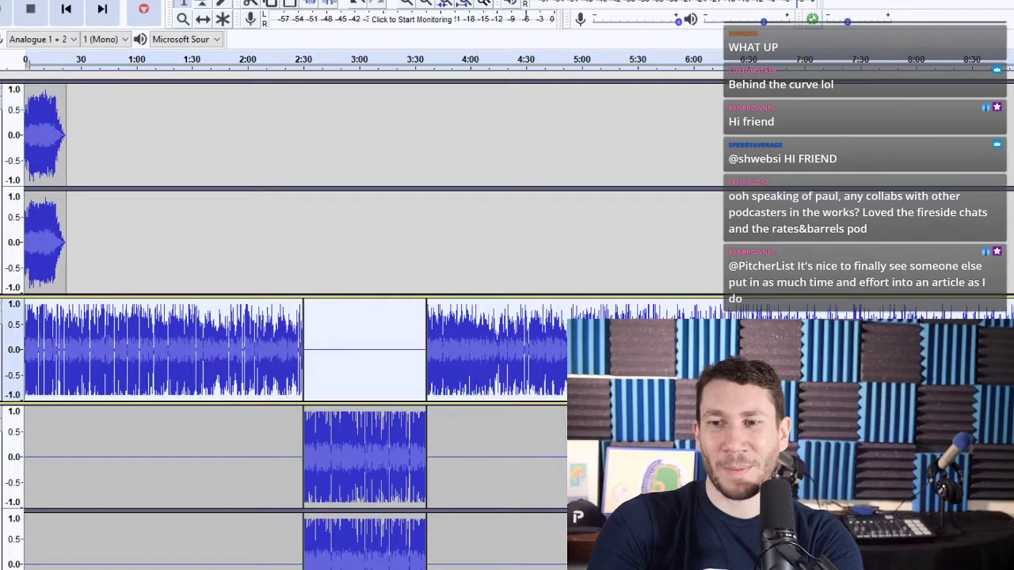
pyautogui.keyDown('shift'); pyautogui.click(4, 457); pyautogui.keyUp('shift')
pyautogui.scroll(3, 118, 305)
pyautogui.click(69, 15)
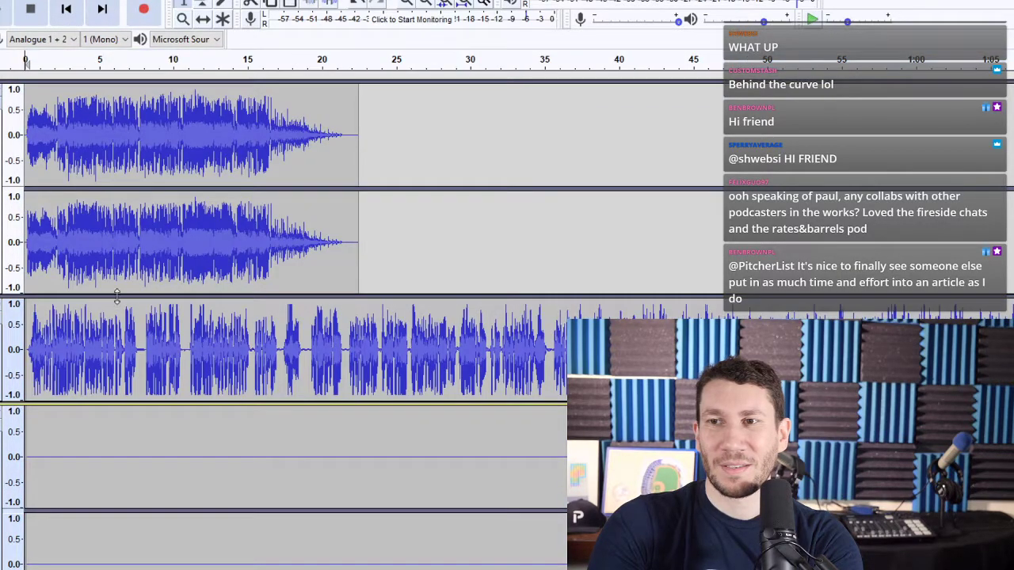
pyautogui.scroll(3, 166, 228)
pyautogui.scroll(-2, 166, 227)
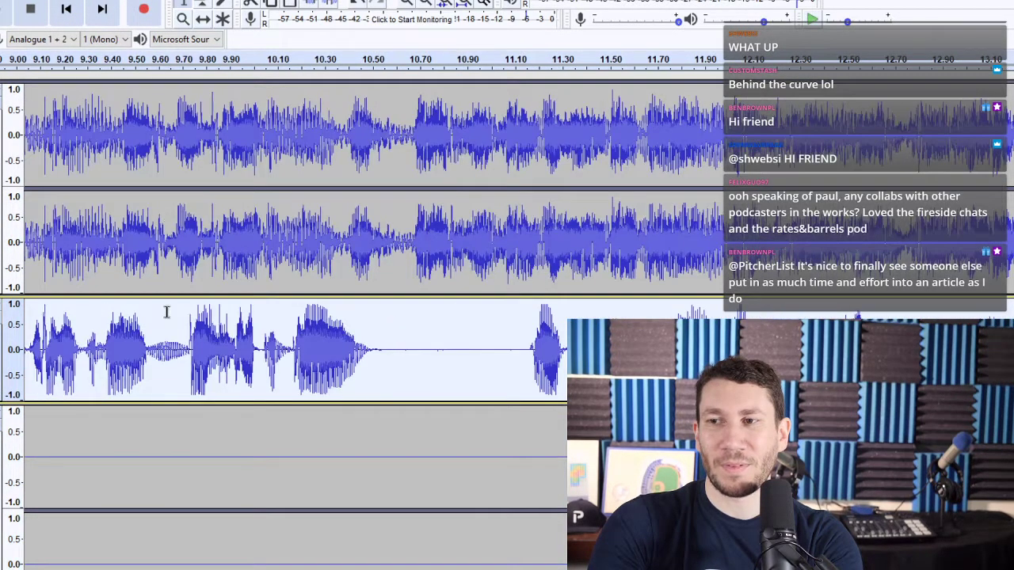
pyautogui.click(68, 11)
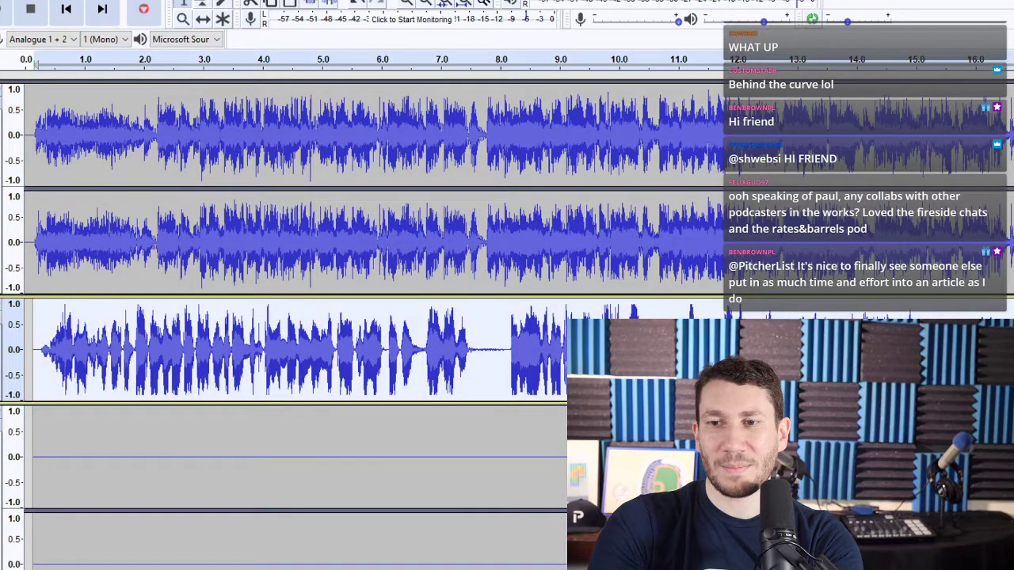
pyautogui.keyDown('shift'); pyautogui.click(1, 420); pyautogui.keyUp('shift')
pyautogui.click(203, 20)
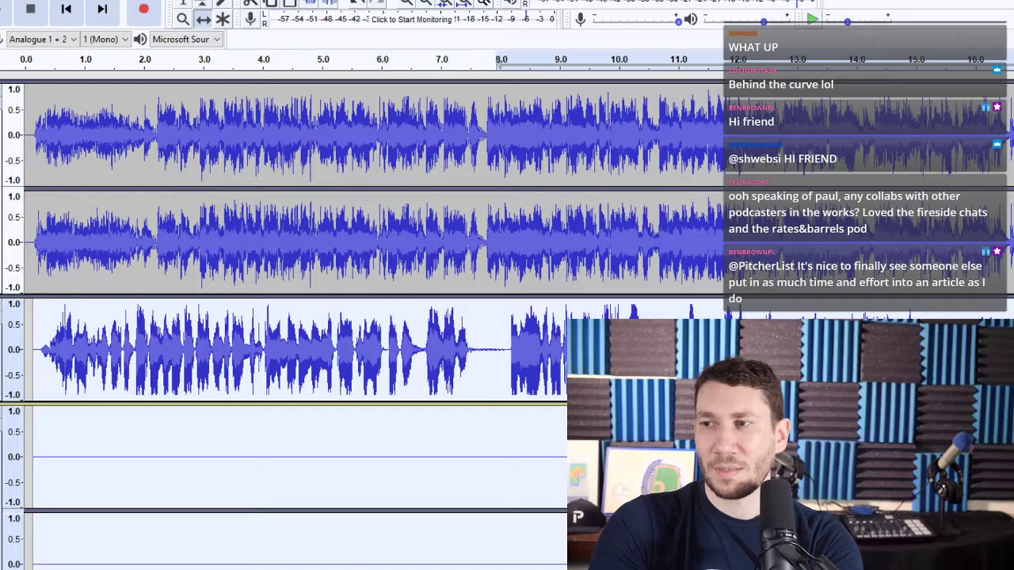
pyautogui.press('Delete')
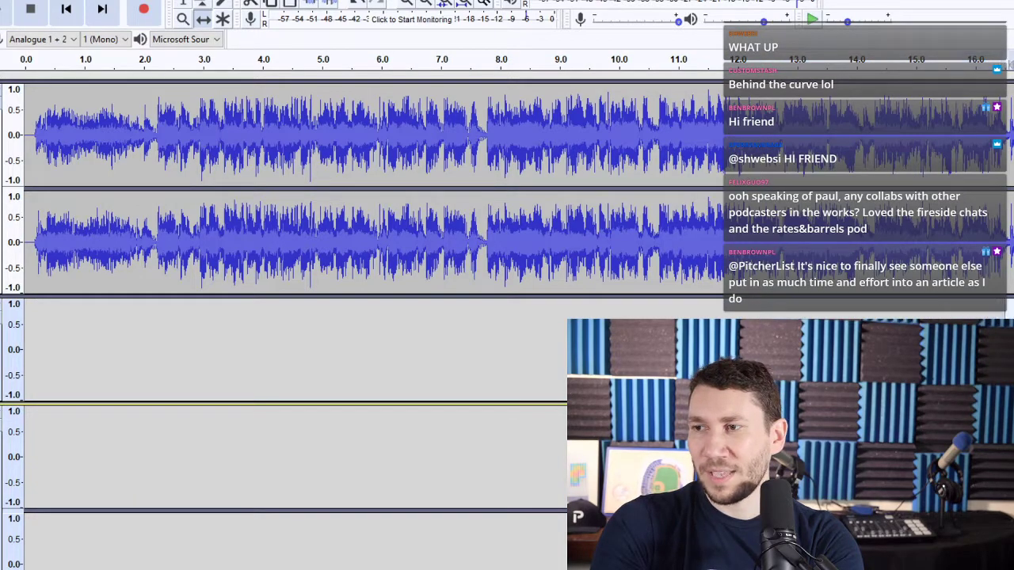
# - Play the end of the intro music to check its transition into the voice recording
pyautogui.press('Up')
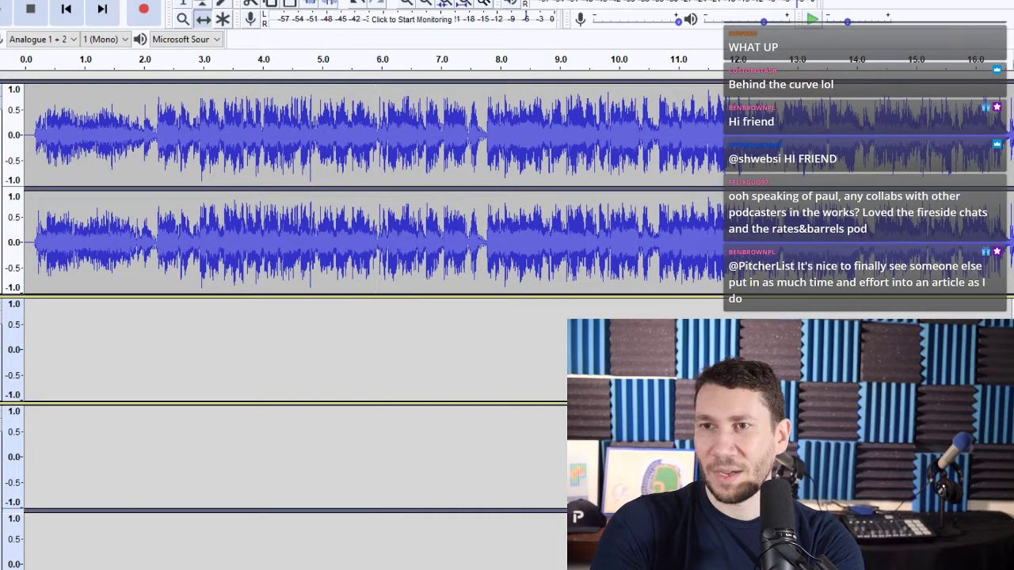
pyautogui.click(187, 3)
pyautogui.click(312, 250)
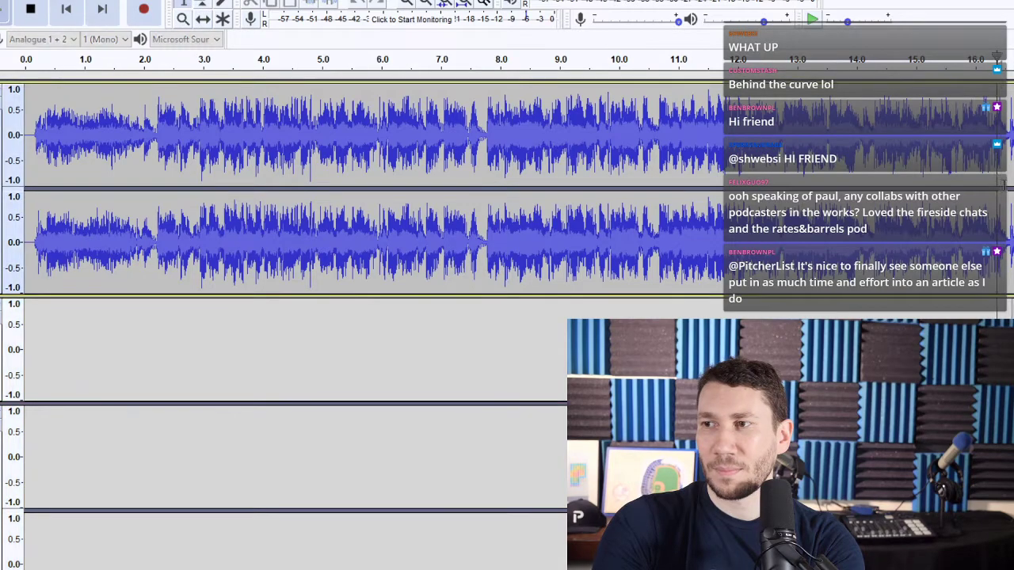
# - Shift the outro music track to start where the voice recording ends, at about 11:50
pyautogui.keyDown('ctrl'); pyautogui.scroll(-5, 312, 250); pyautogui.keyUp('ctrl')
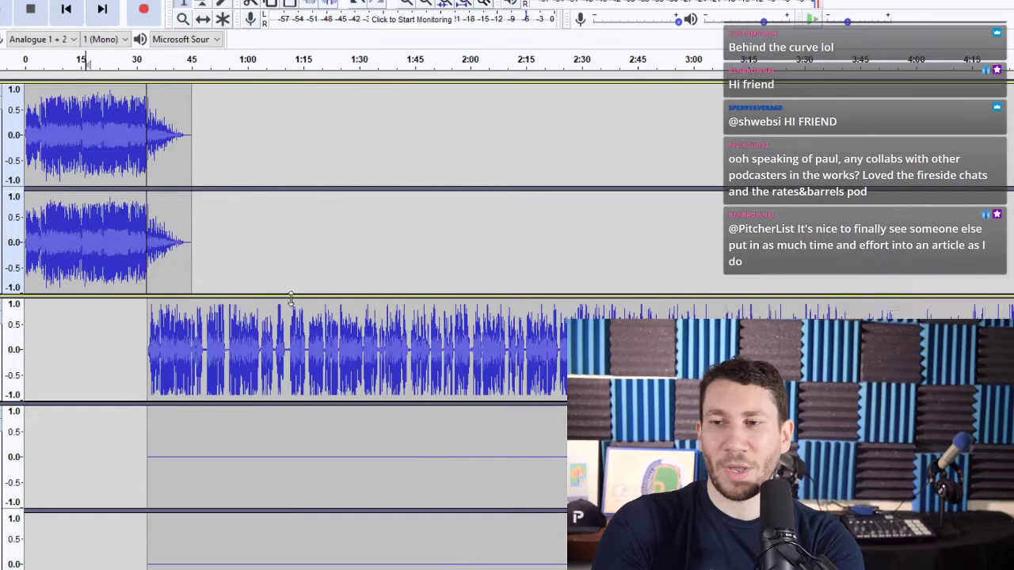
pyautogui.scroll(-2, 174, 340)
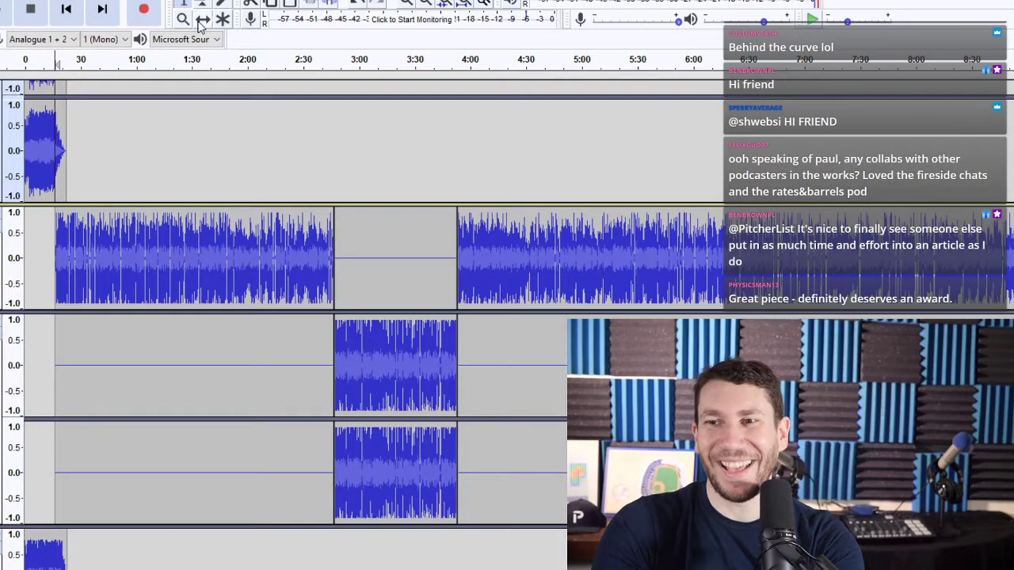
pyautogui.scroll(-2, 276, 435)
pyautogui.moveTo(30, 554); pyautogui.dragTo(358, 555)
pyautogui.scroll(-2, 358, 515)
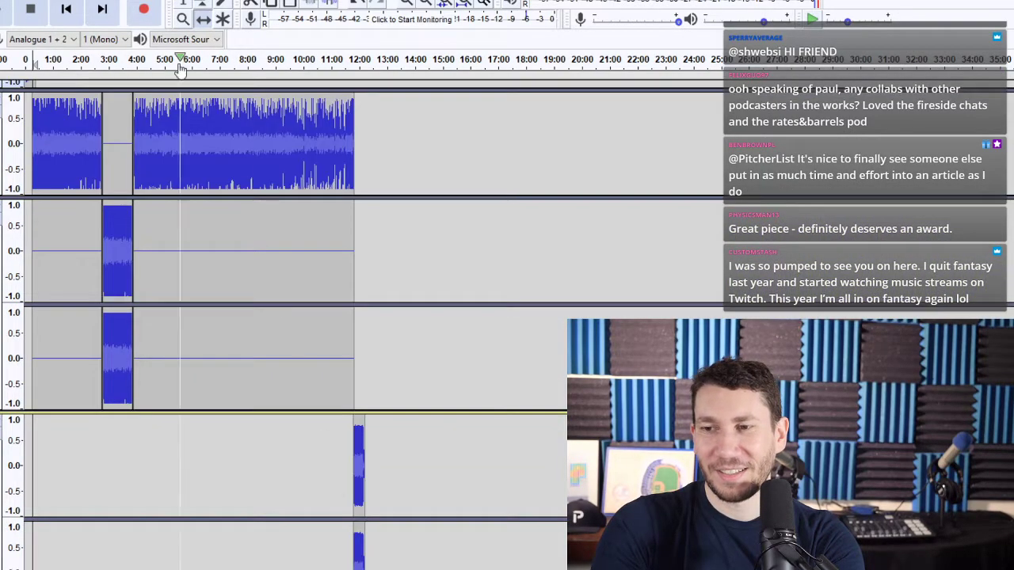
# - Play from about 2:42 to check the voice recording's transition into the inserted stereo clip
pyautogui.scroll(4, 83, 219)
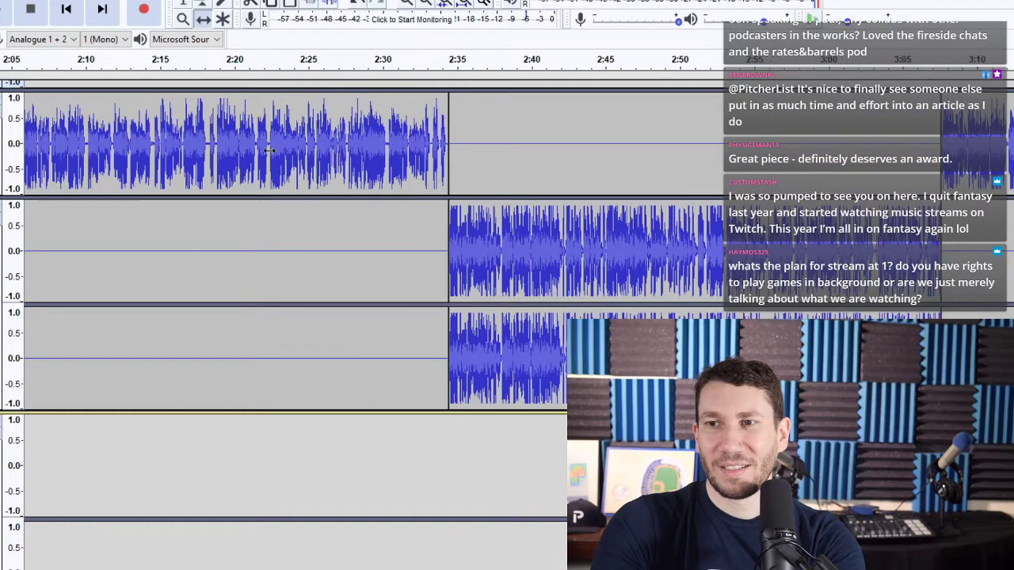
pyautogui.scroll(1, 270, 150)
pyautogui.click(184, 3)
pyautogui.click(563, 119)
pyautogui.press('space')
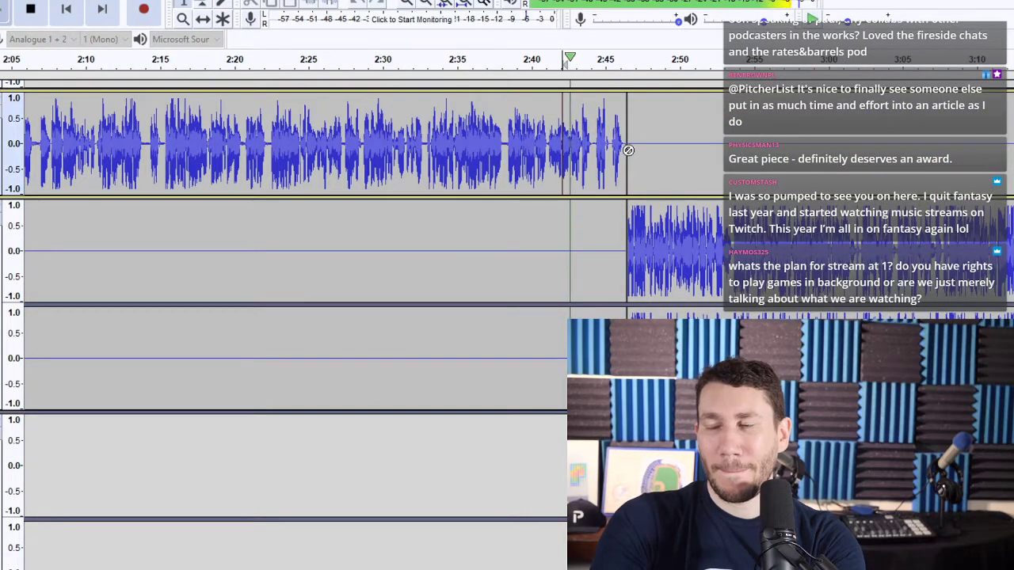
pyautogui.press('space')
# - Replay the intro music's fade into the voice recording from about 16 seconds
pyautogui.scroll(1, 454, 211)
pyautogui.scroll(2, 136, 158)
pyautogui.click(76, 16)
pyautogui.scroll(-3, 476, 158)
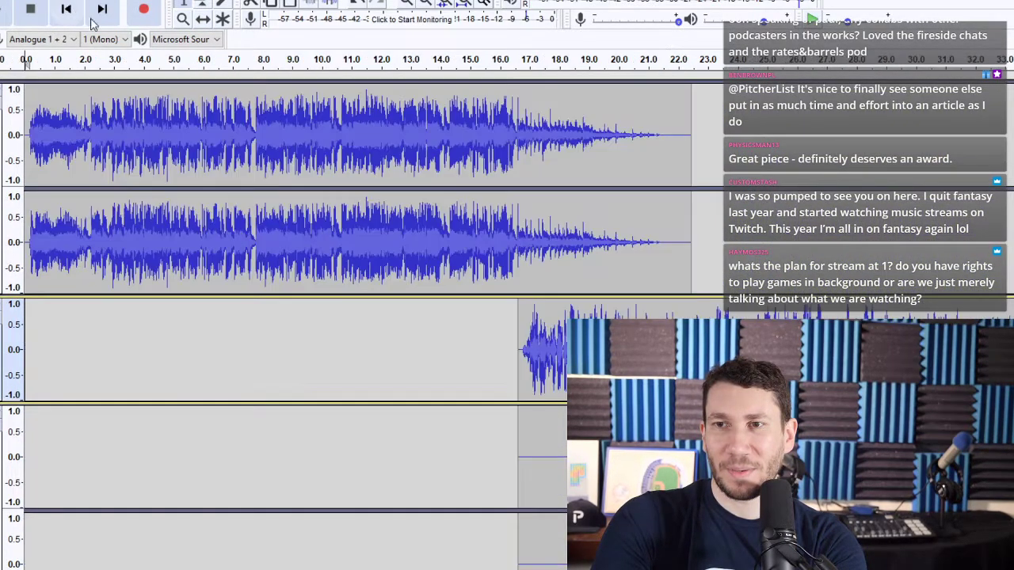
pyautogui.scroll(2, 488, 178)
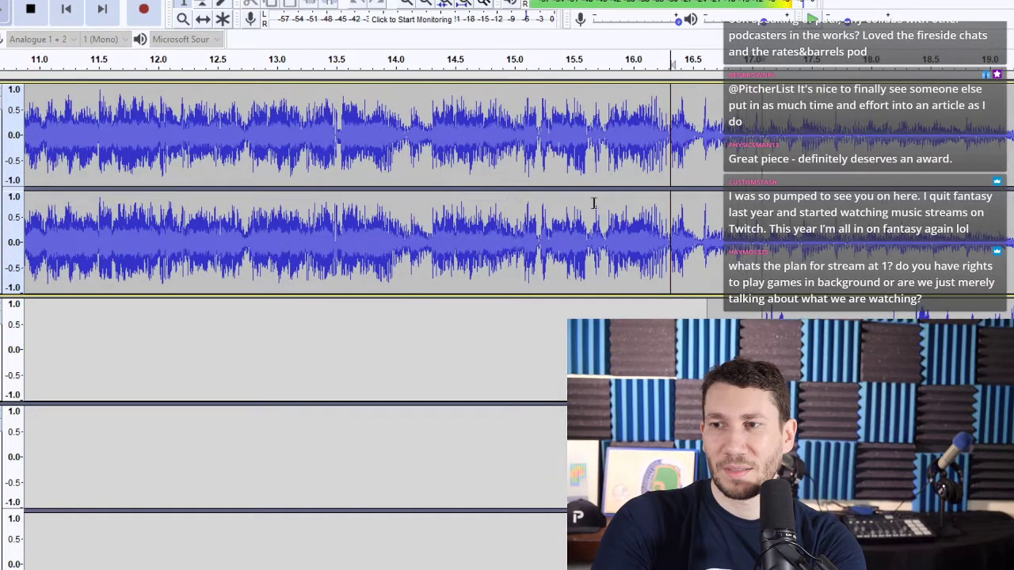
pyautogui.click(632, 139)
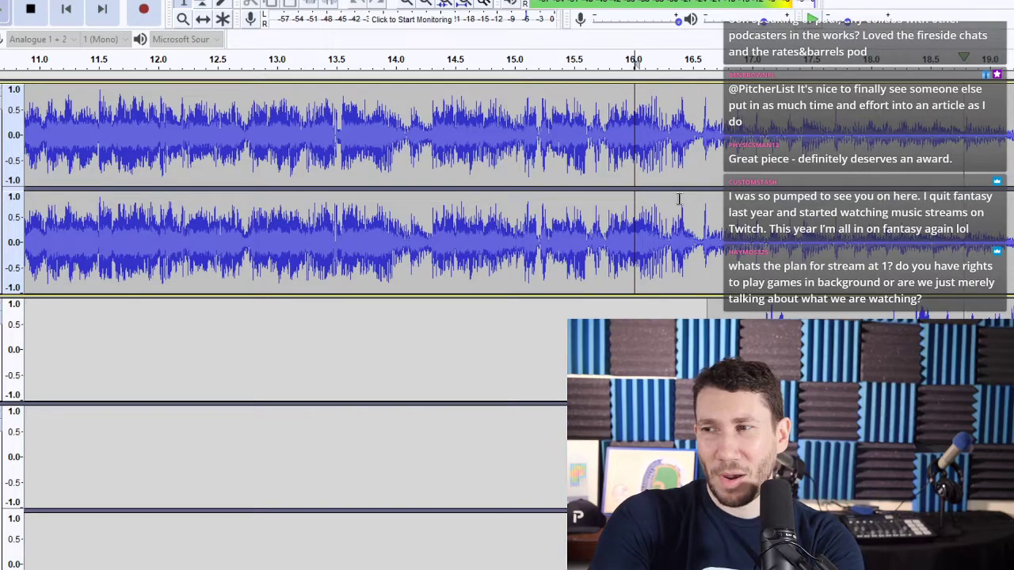
# - Play the last seconds of the voice recording before 11:50 to check the transition into the outro music
pyautogui.click(96, 9)
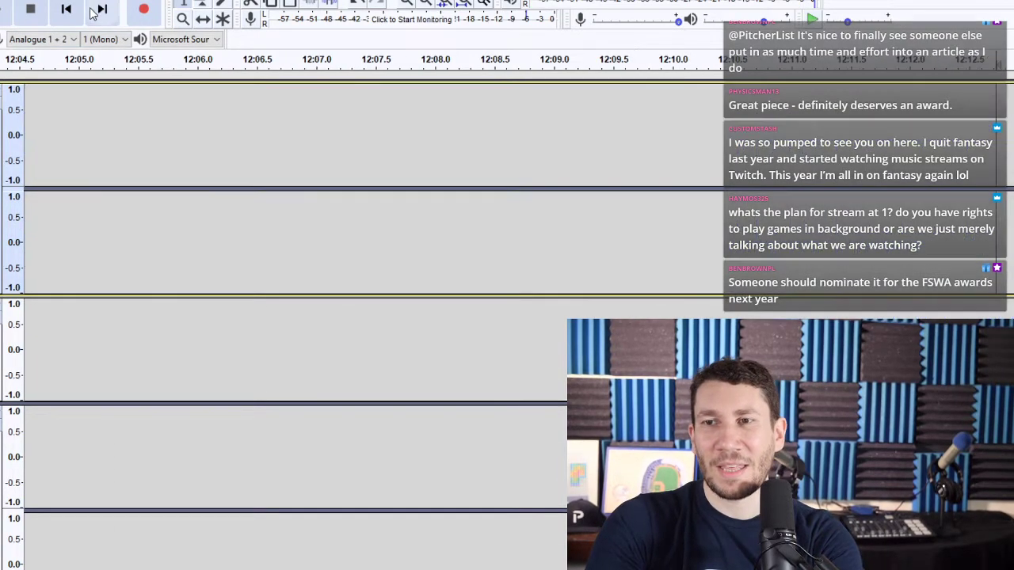
pyautogui.scroll(-9, 199, 159)
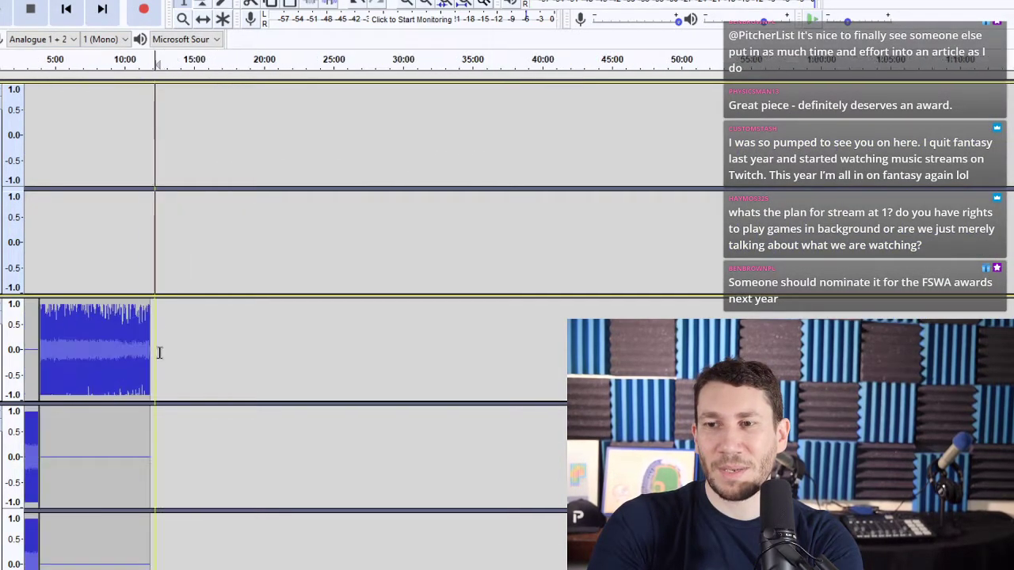
pyautogui.scroll(-1, 119, 400)
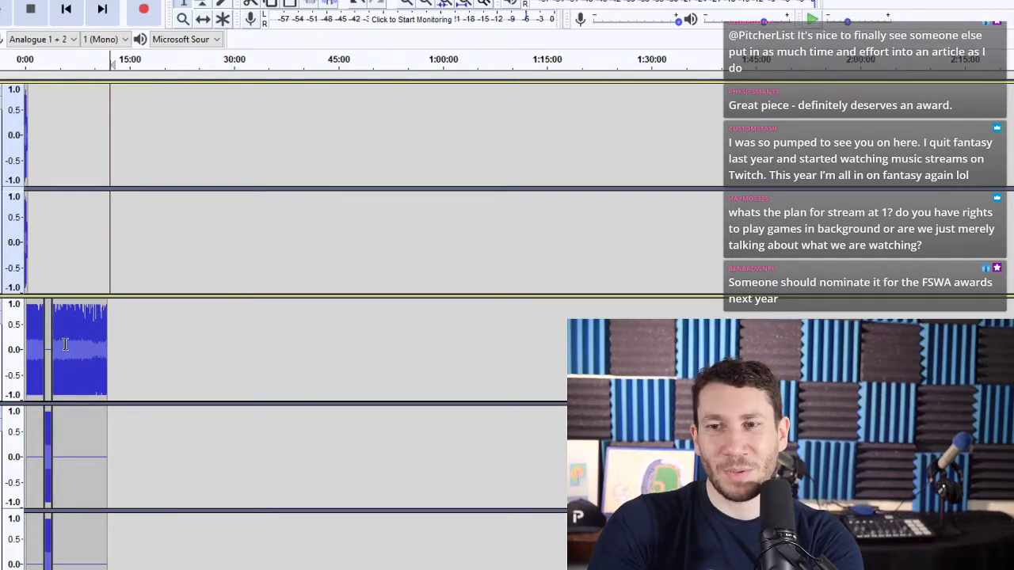
pyautogui.scroll(5, 92, 370)
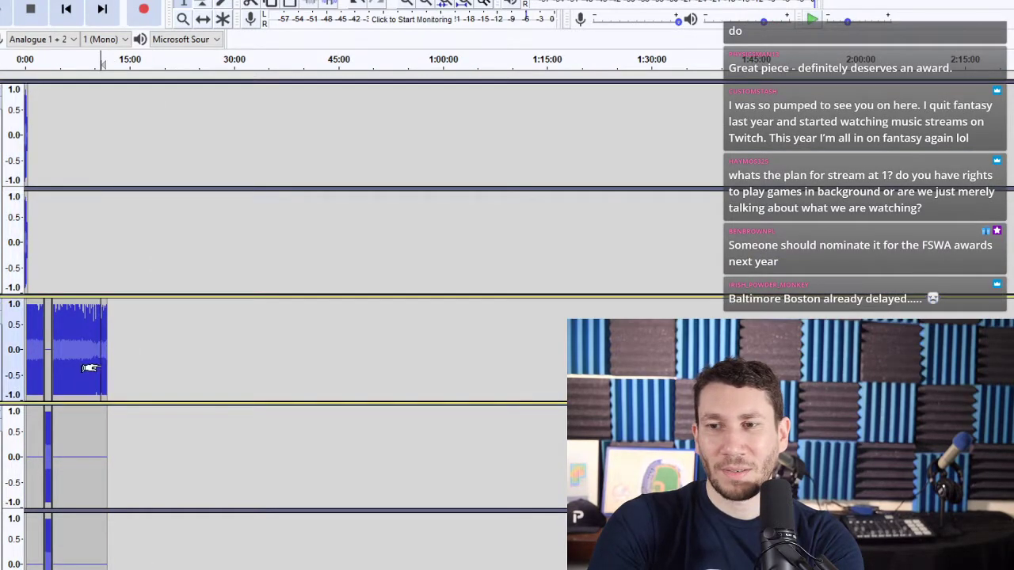
pyautogui.click(870, 349)
pyautogui.press('space')
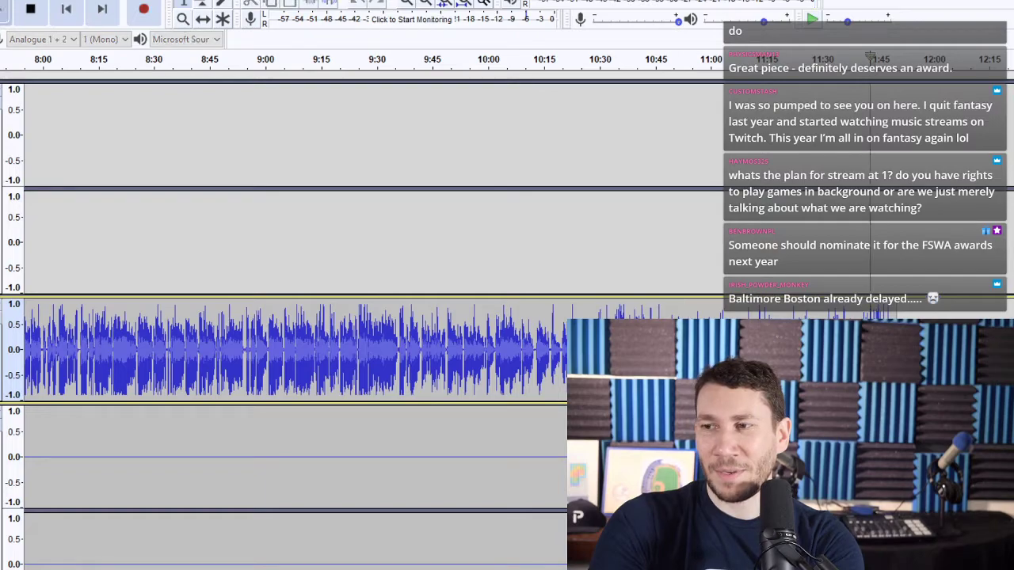
pyautogui.scroll(2, 882, 348)
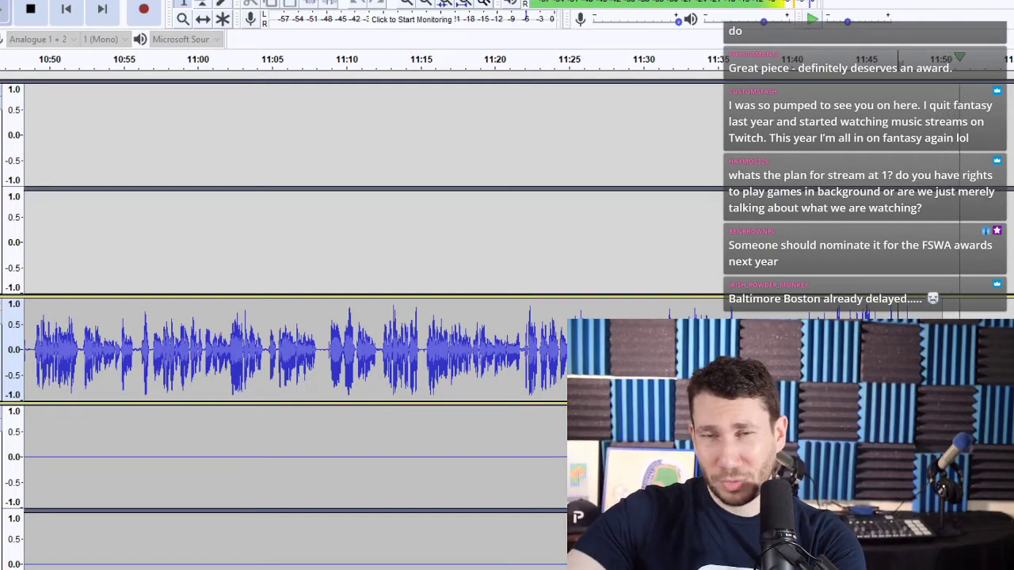
pyautogui.press('space')
# - Export the finished episode as an MP3 file and accept the save settings to reach its metadata tags
pyautogui.click(2, 1)
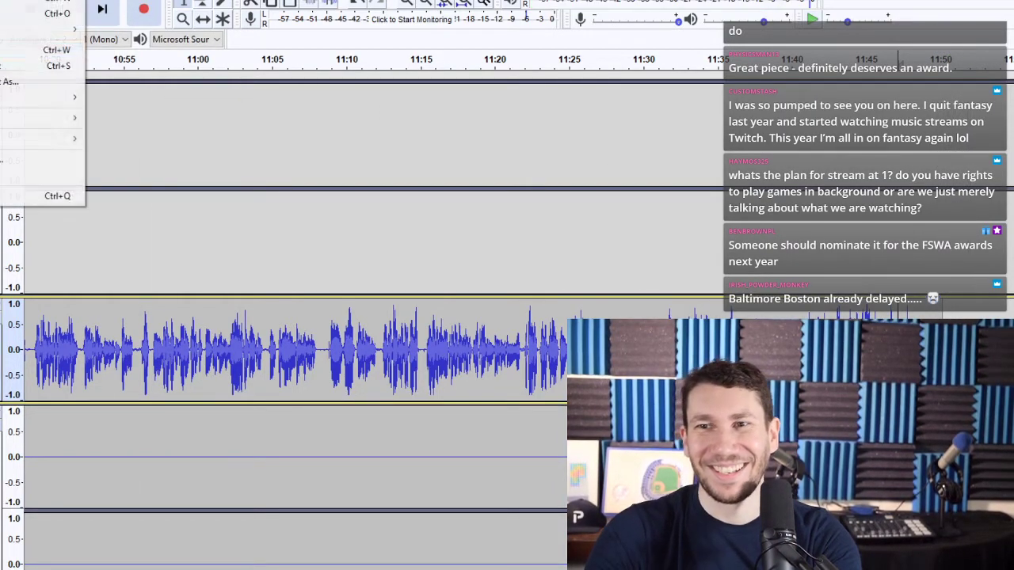
pyautogui.moveTo(63, 97)
pyautogui.click(129, 103)
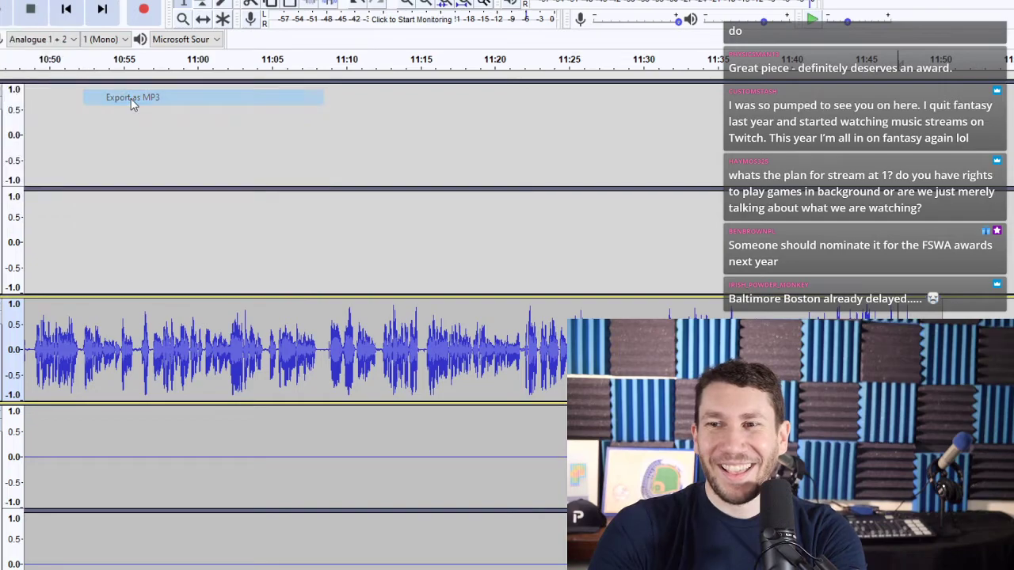
pyautogui.moveTo(161, 5); pyautogui.dragTo(0, 14)
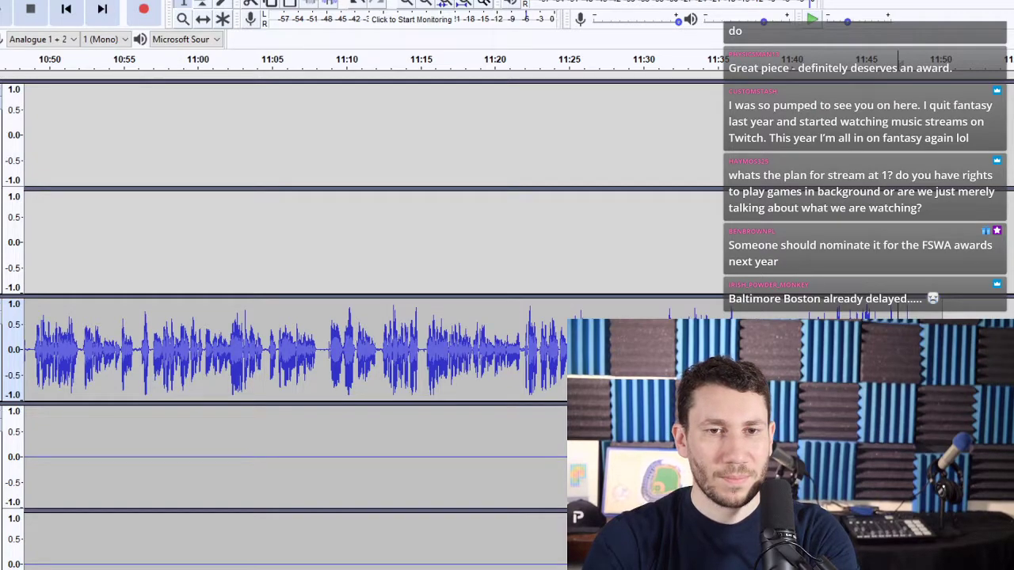
pyautogui.press('Return')
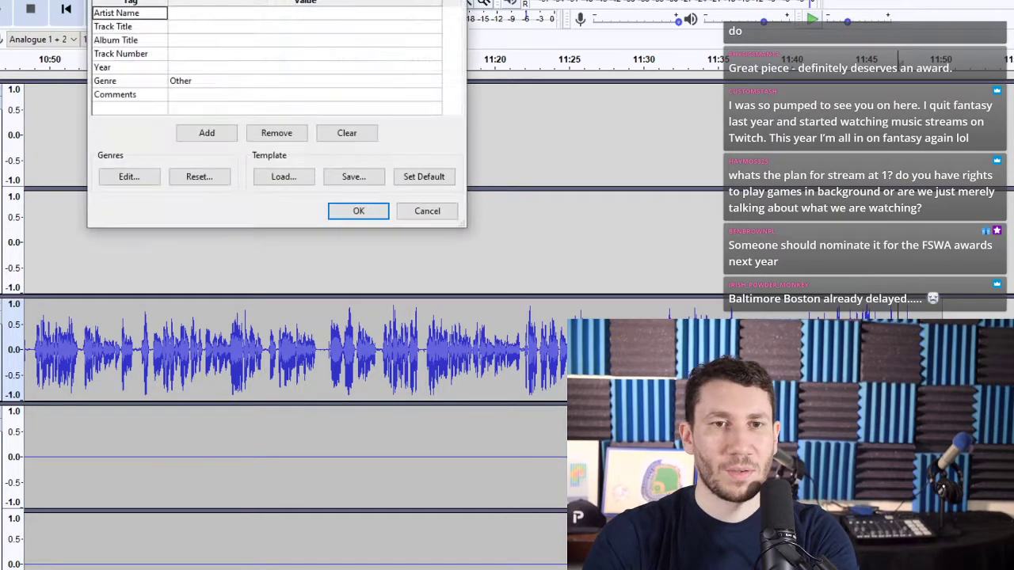
# - Load the FPP.xml tag template, set the track title to "First Pitch Podcast - 4-1-21", and complete the MP3 export
pyautogui.click(283, 176)
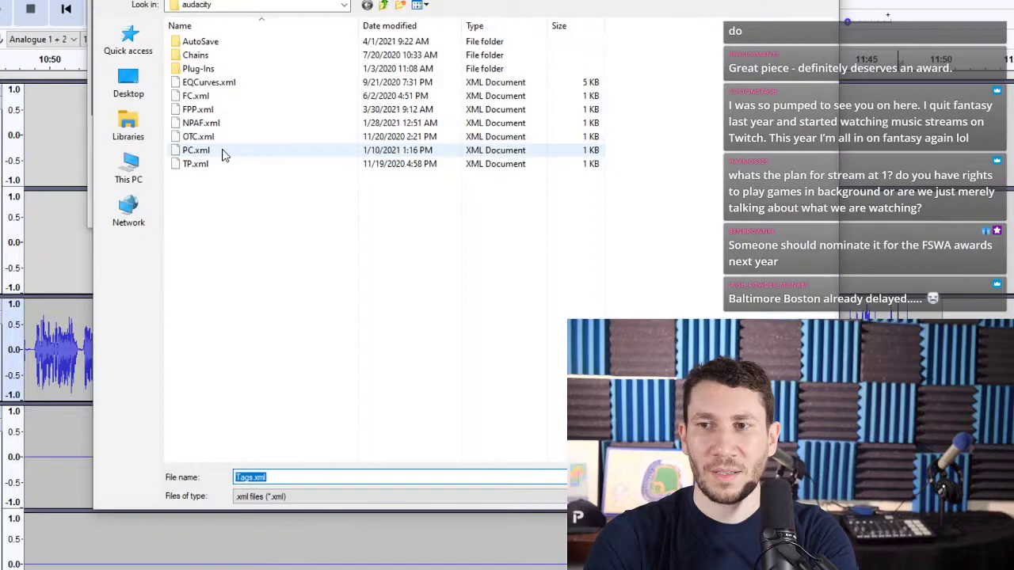
pyautogui.doubleClick(222, 110)
pyautogui.click(234, 29)
pyautogui.click(233, 29)
pyautogui.write('First Pitch Podcast - 4-1-21')
pyautogui.click(358, 210)
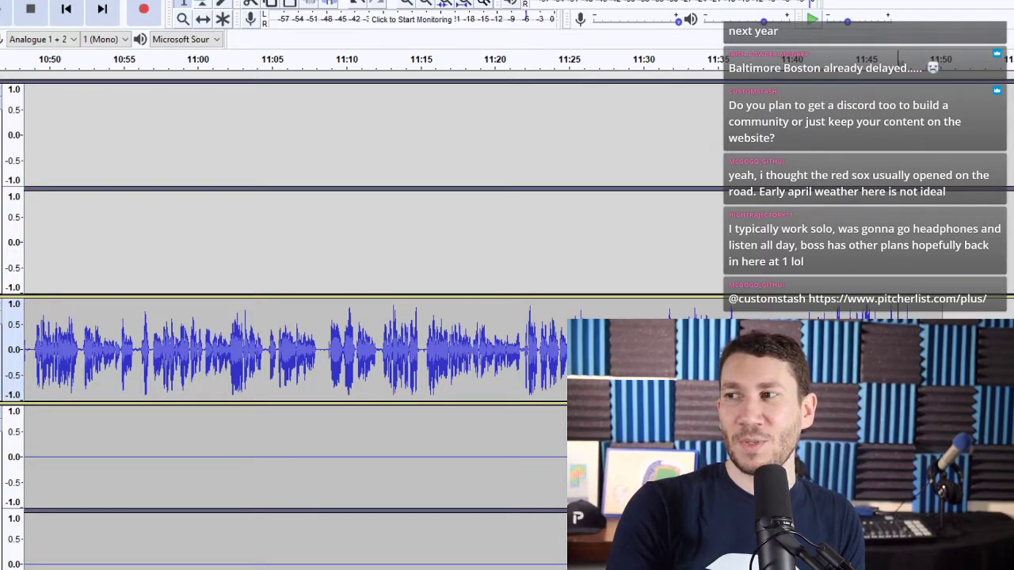
# - Close the episode project without saving its changes
pyautogui.hotkey('alt', 'F4')
pyautogui.press('n')
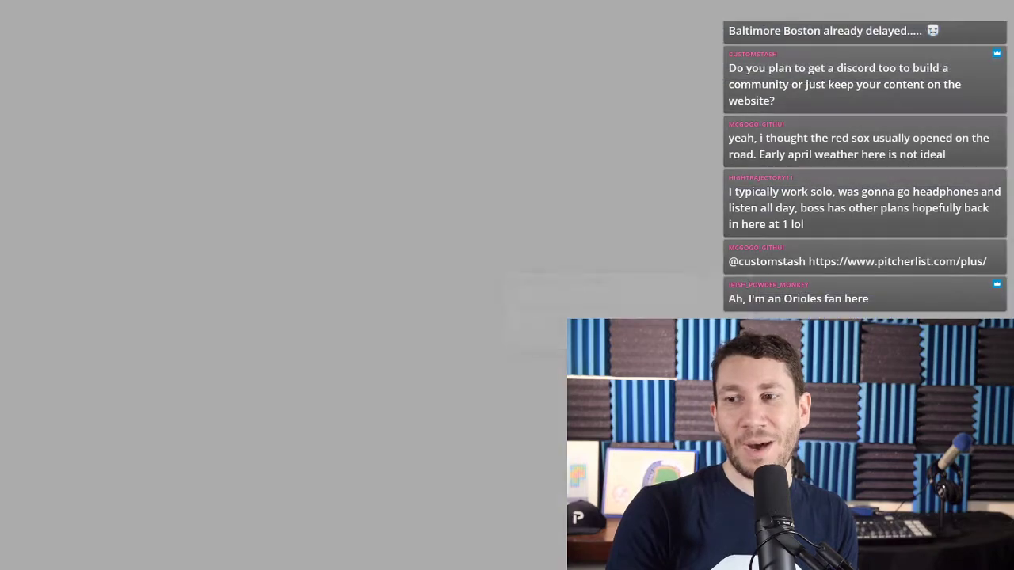